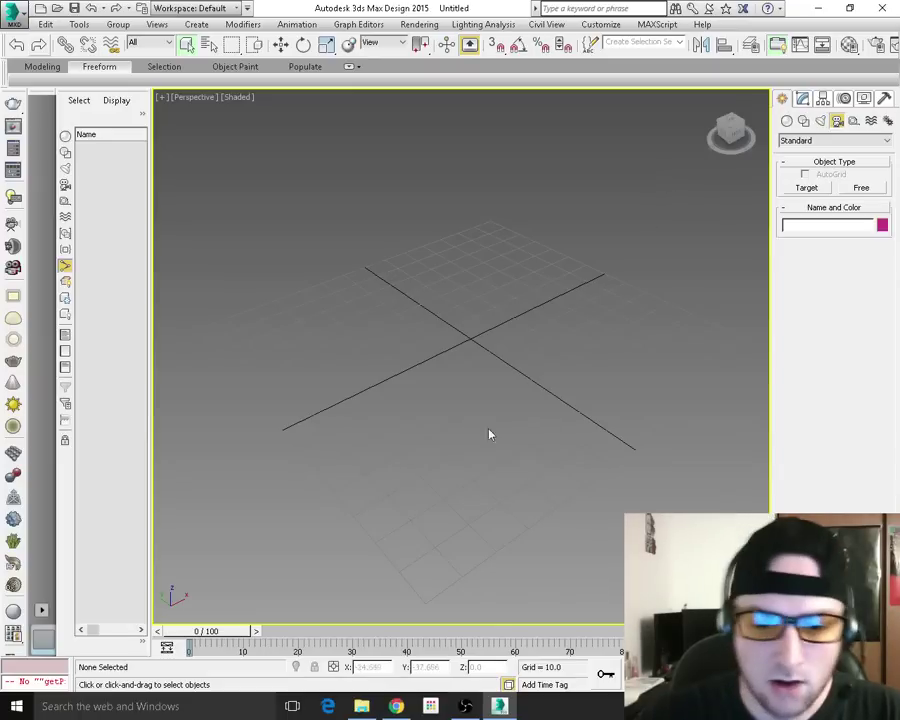
Switch to Chrome and look around the scene in the "360° VR Dancing Girls 2 Video" on YouTube, leaving it paused
left_click(396, 706)
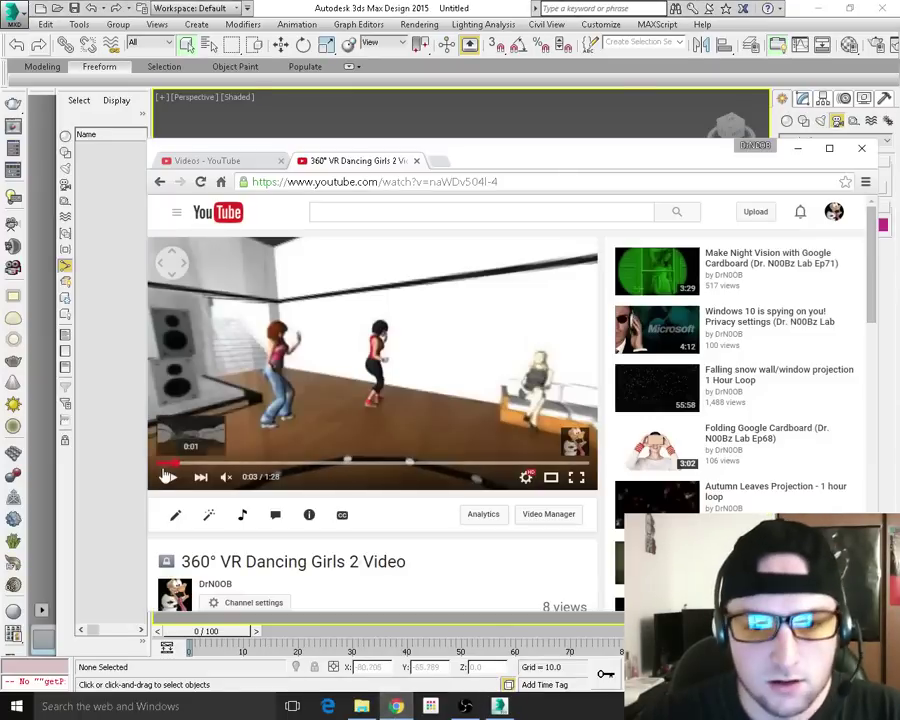
left_click_drag(262, 383, 337, 366)
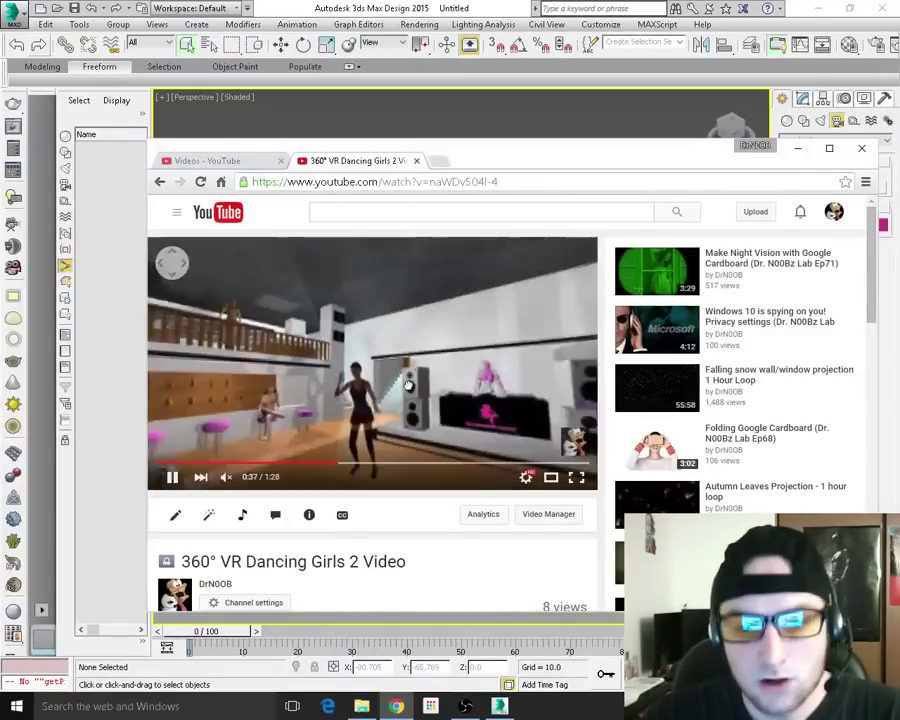
left_click_drag(396, 360, 518, 375)
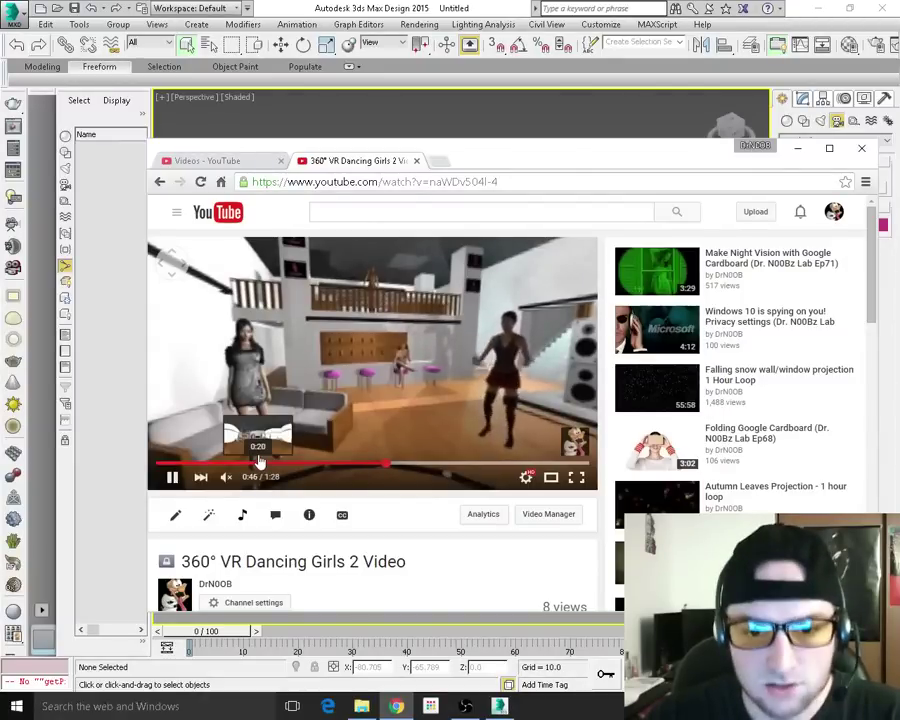
left_click_drag(466, 420, 569, 388)
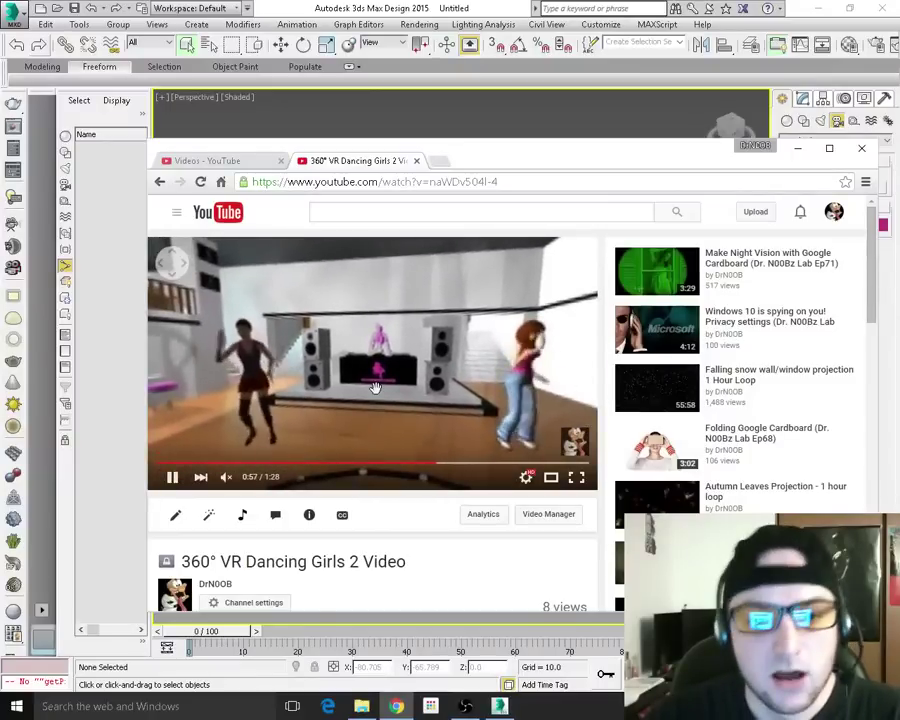
left_click_drag(374, 387, 552, 373)
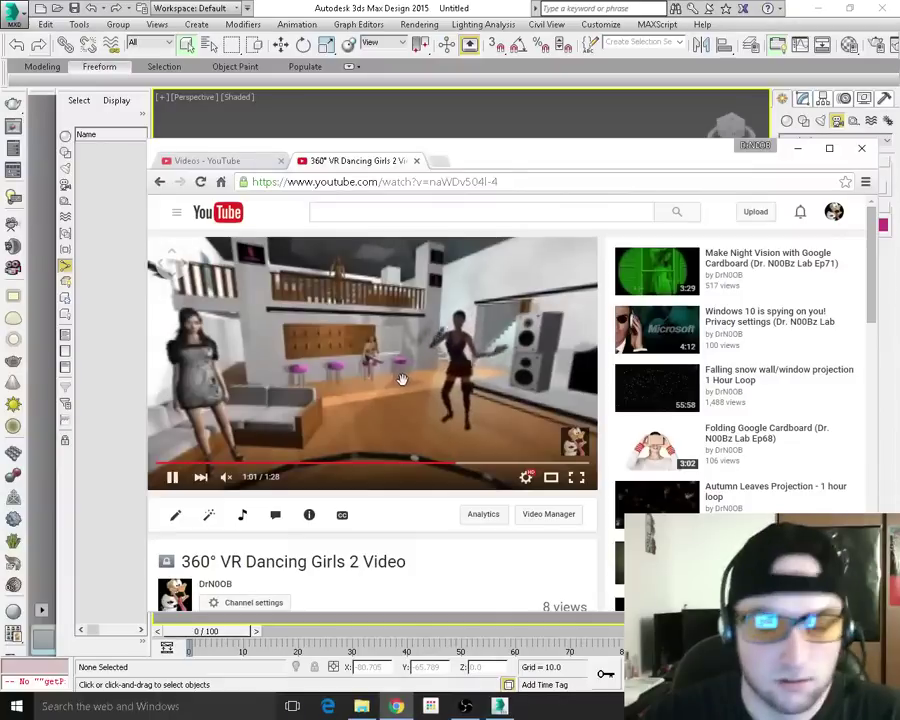
left_click(172, 477)
Switch back to 3ds Max and create a dark blue plane about 140 long and 139 wide covering the grid
left_click(433, 8)
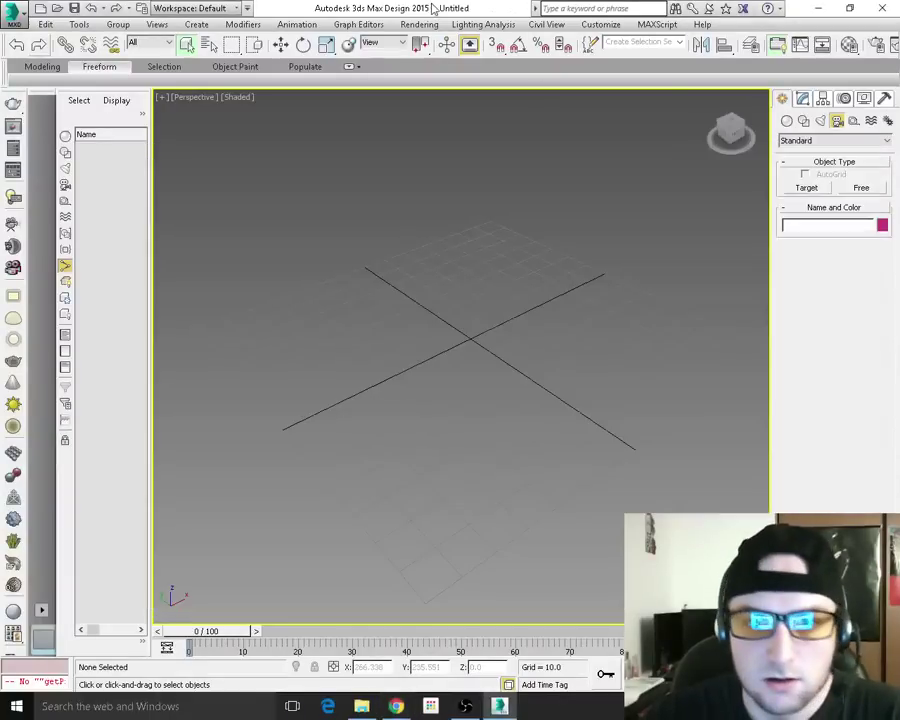
left_click(788, 123)
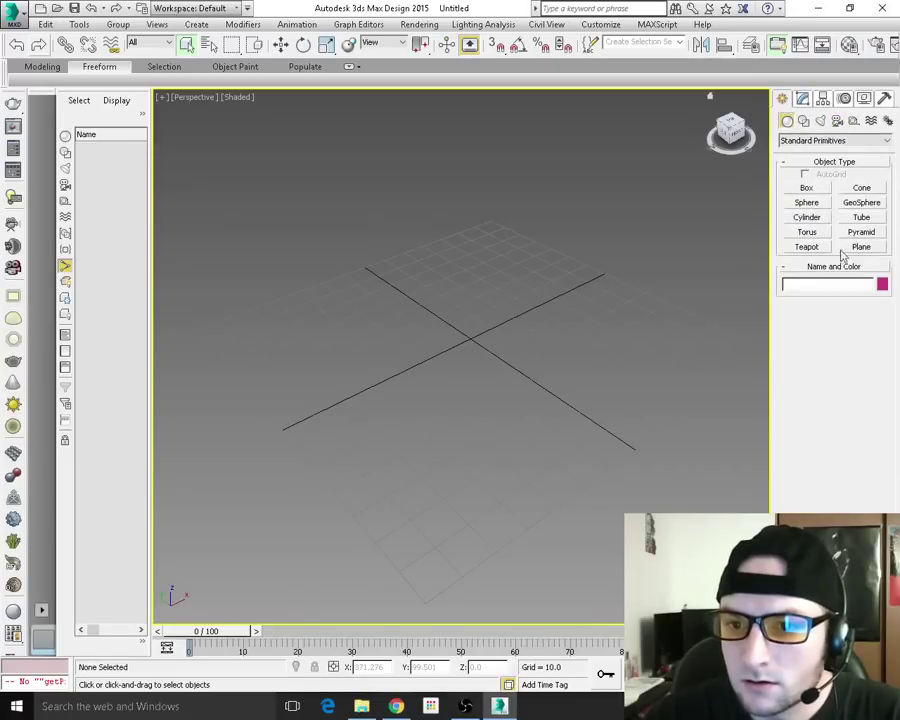
left_click(848, 249)
left_click_drag(200, 327, 771, 349)
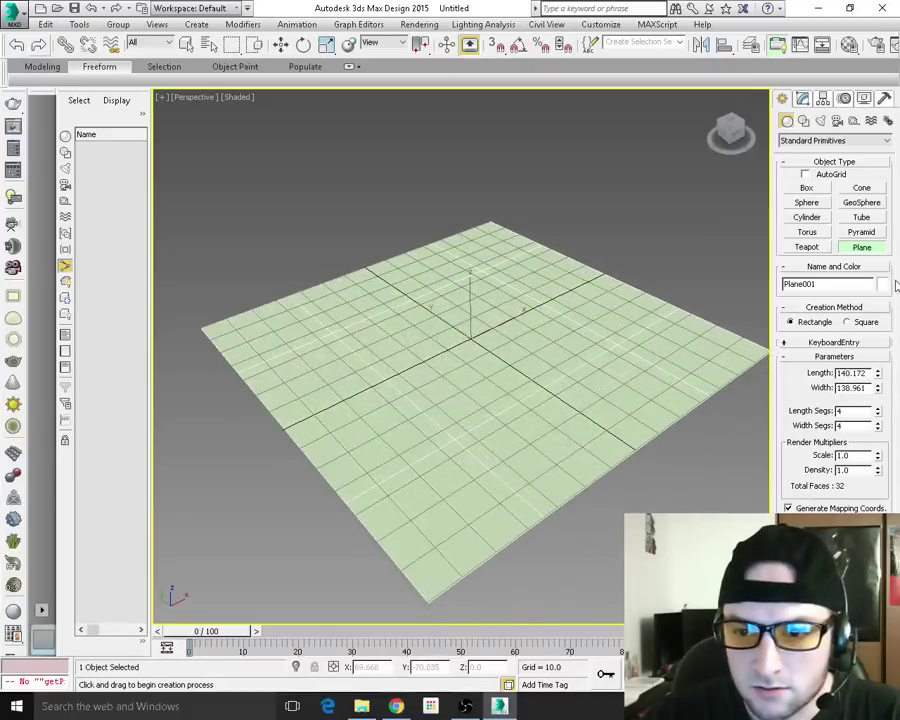
left_click(883, 285)
left_click(507, 345)
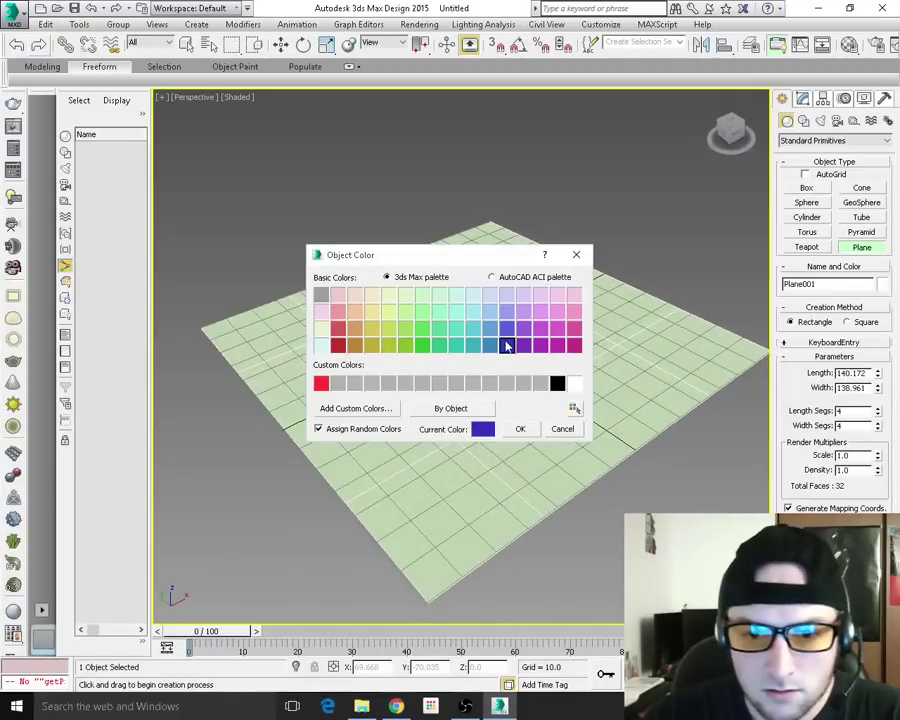
left_click(512, 432)
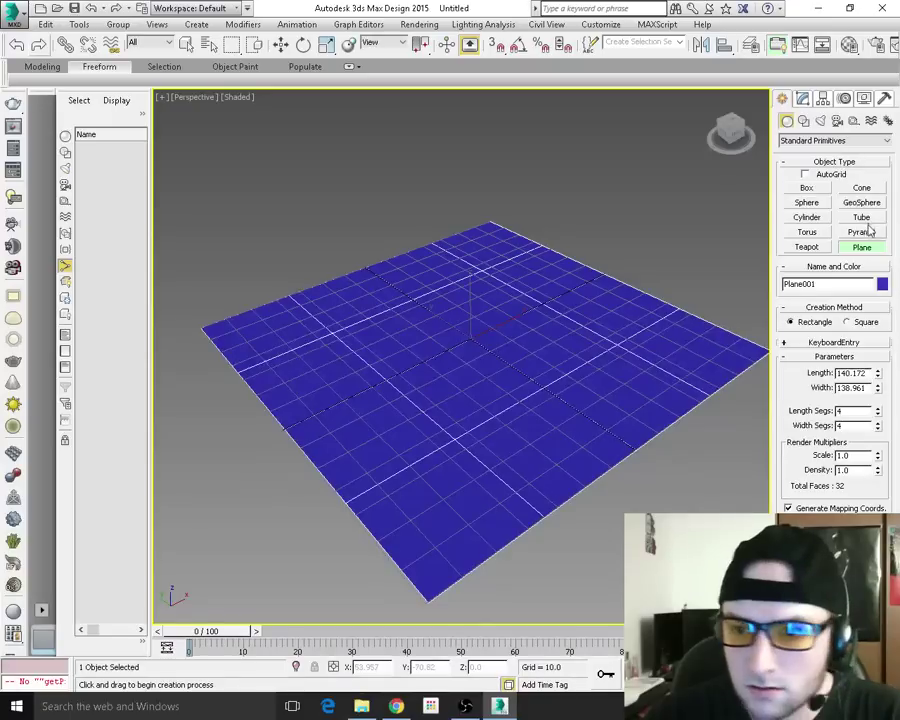
Create a pyramid about 36 × 35 and 19 high at the plane's right corner and a teapot of radius about 20 at its far corner
left_click(866, 232)
left_click_drag(621, 344, 768, 352)
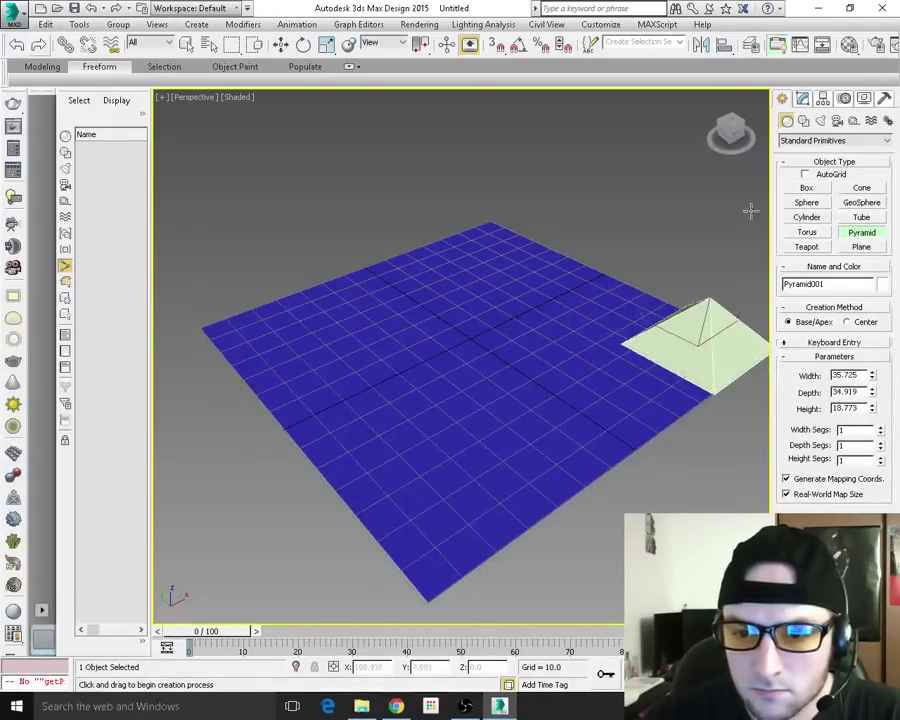
left_click(806, 246)
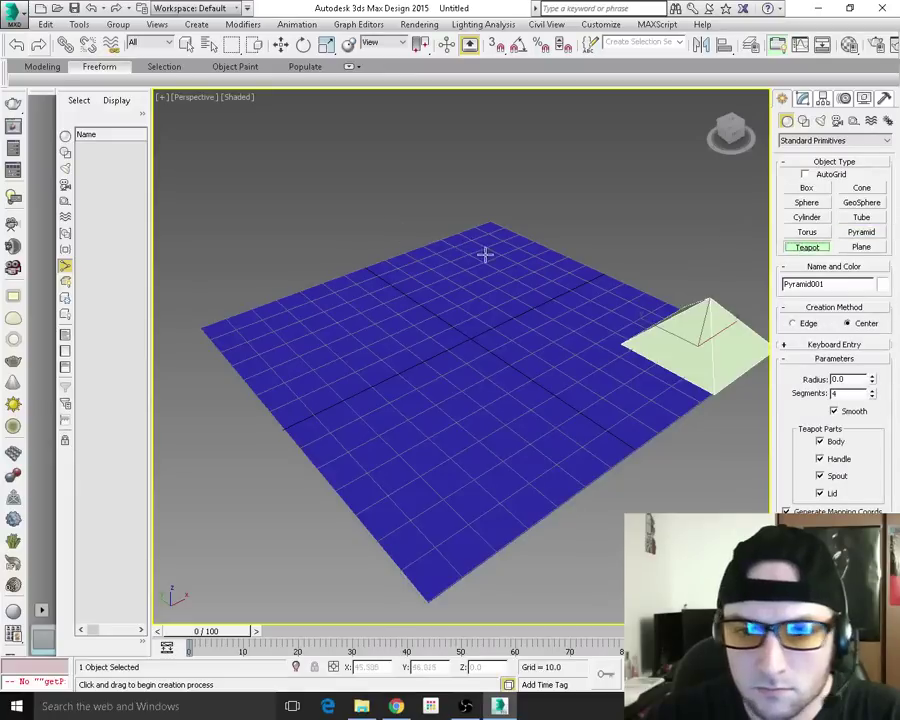
left_click_drag(484, 254, 500, 226)
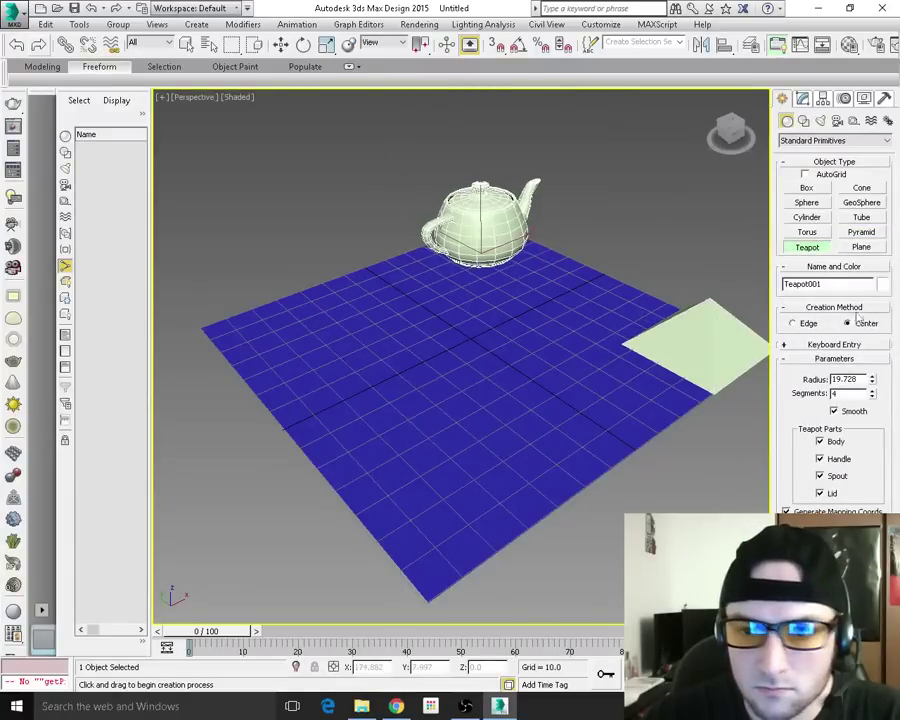
Change the teapot's object colour to the custom red
left_click(880, 287)
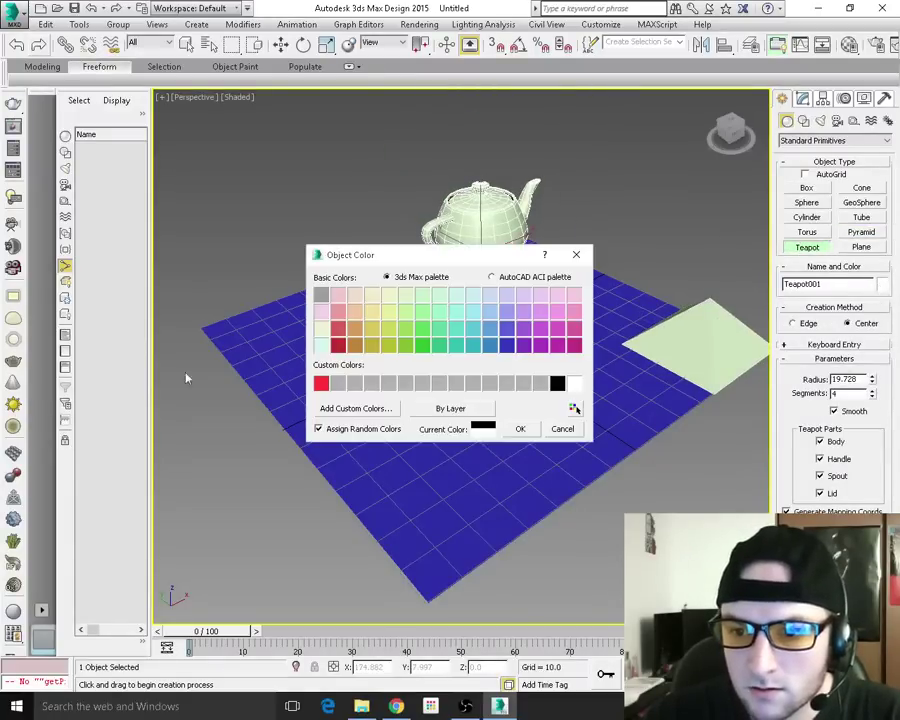
left_click(321, 384)
left_click(522, 429)
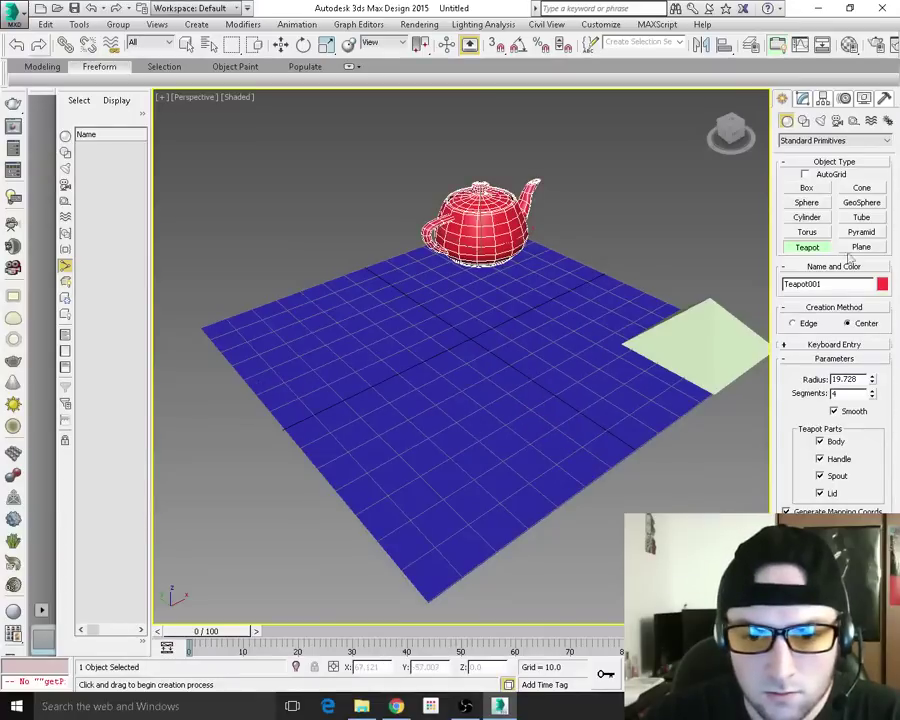
Create a light pink cylinder of radius about 19 and height about 43 at the plane's left corner
left_click(807, 217)
left_click_drag(200, 340, 242, 321)
left_click(265, 262)
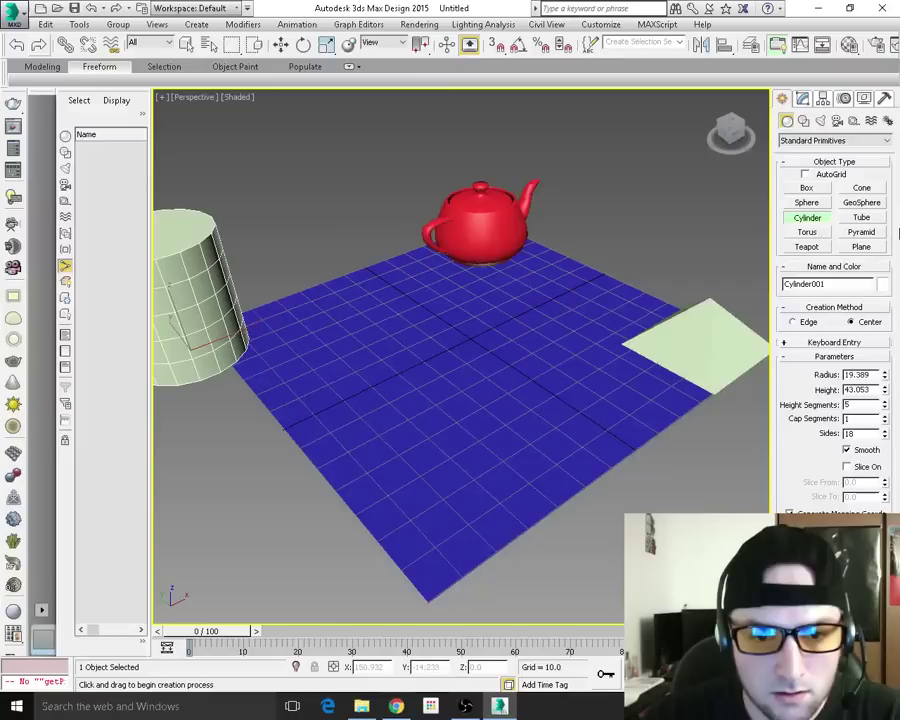
left_click(880, 285)
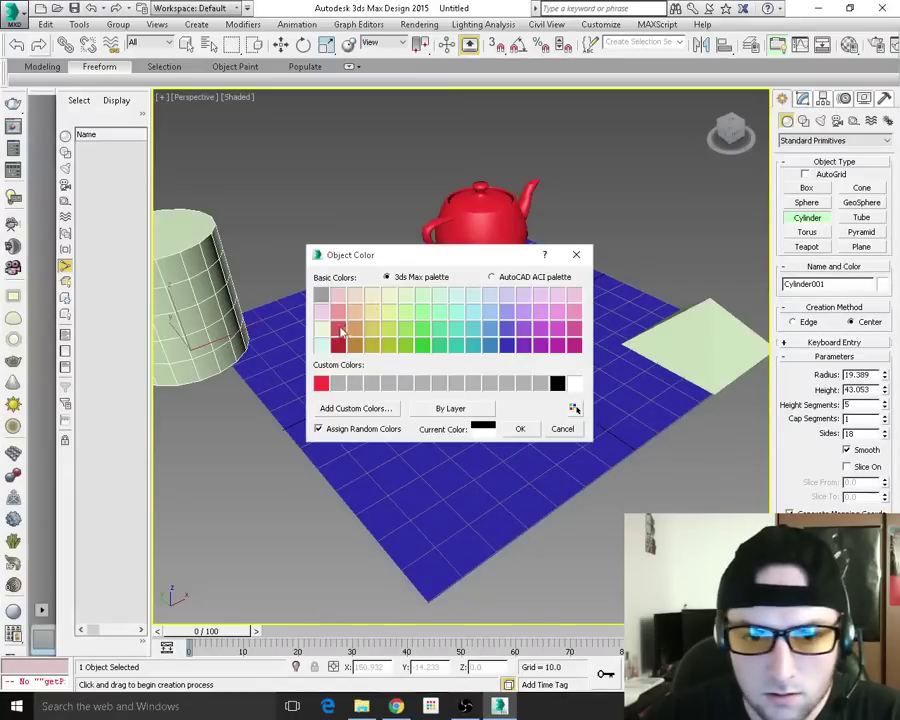
left_click(321, 311)
left_click(520, 429)
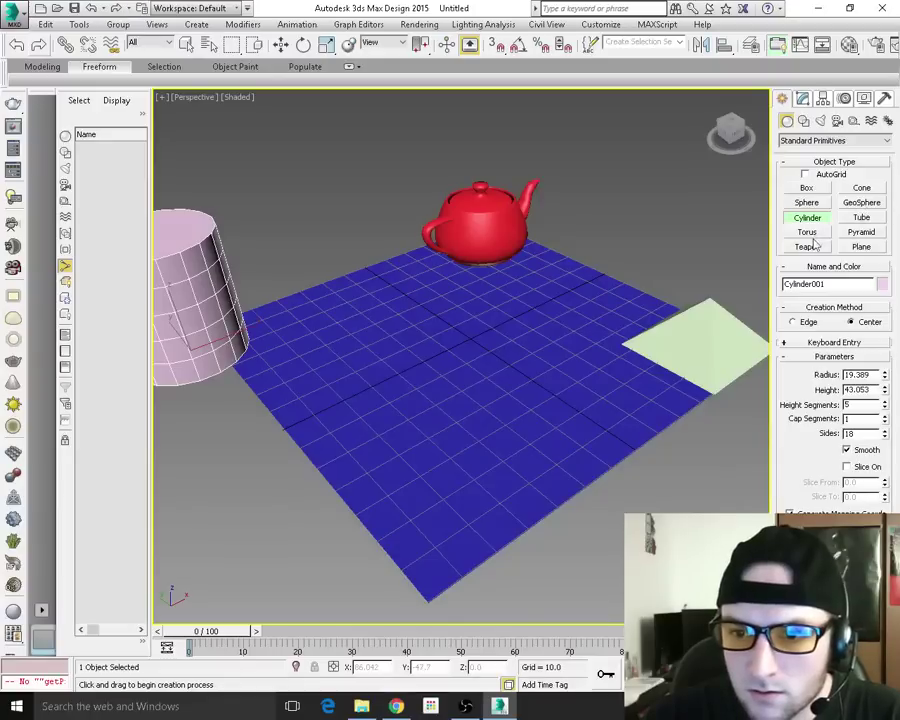
Create a green GeoSphere of radius about 22 at the plane's near corner
left_click(861, 203)
left_click_drag(410, 580, 452, 508)
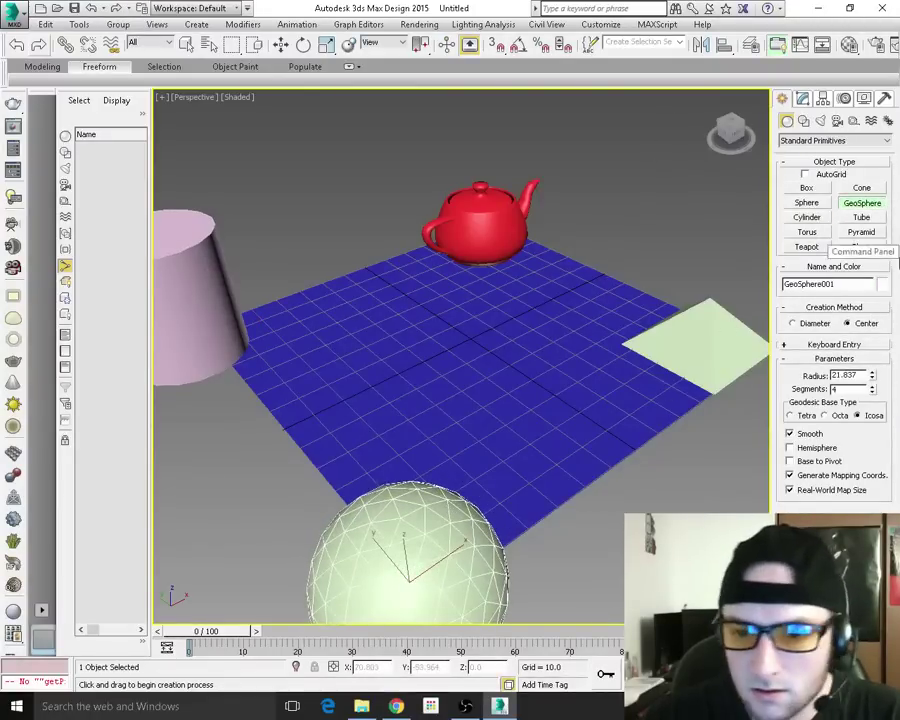
left_click(882, 284)
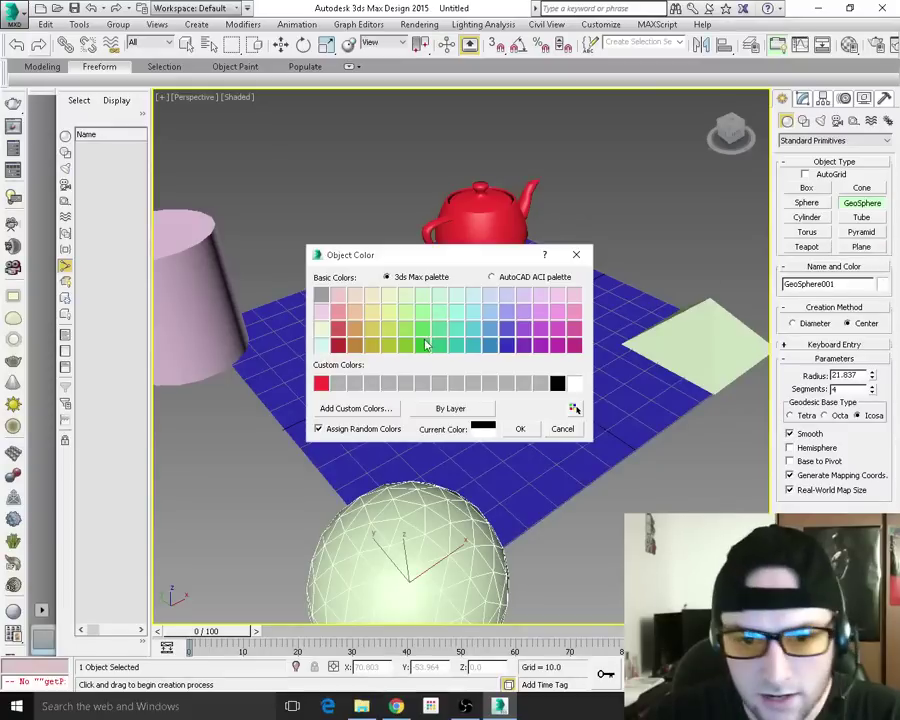
left_click(423, 345)
left_click(519, 429)
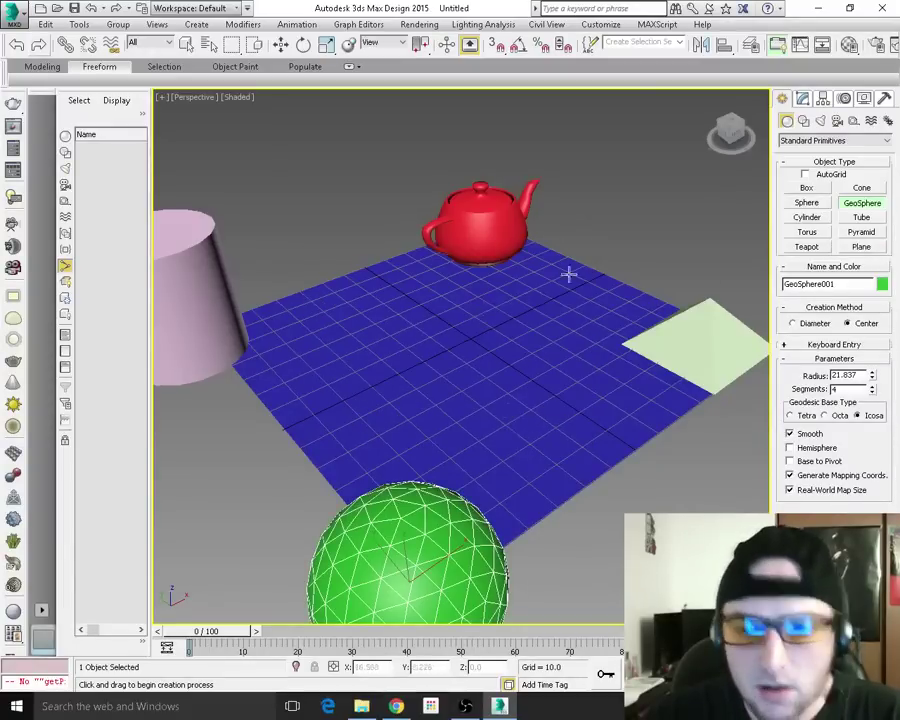
Place a free camera near the centre of the plane
left_click(837, 120)
left_click(845, 189)
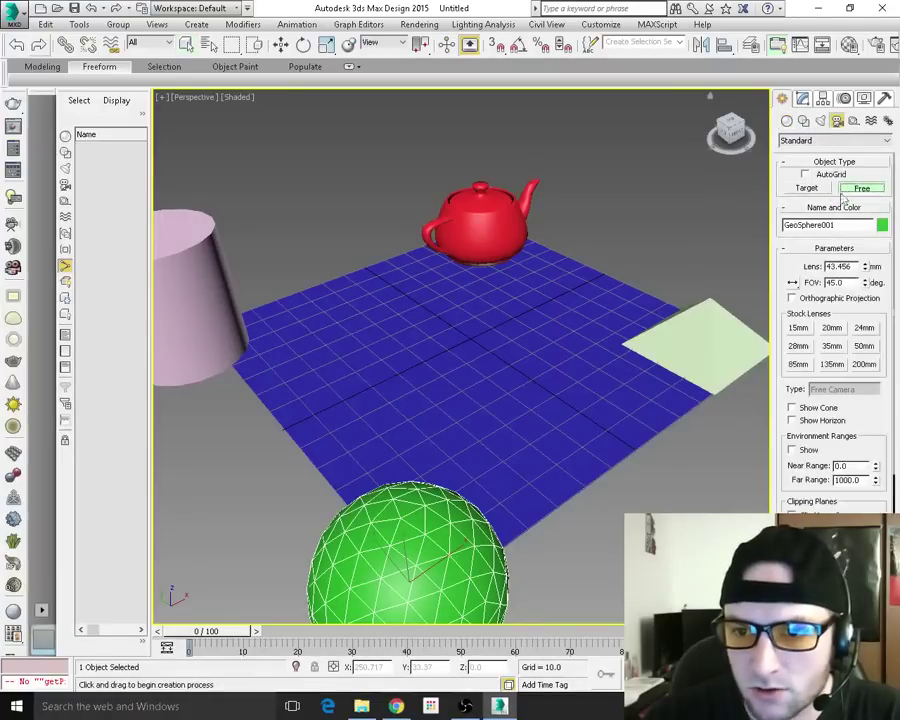
left_click(465, 350)
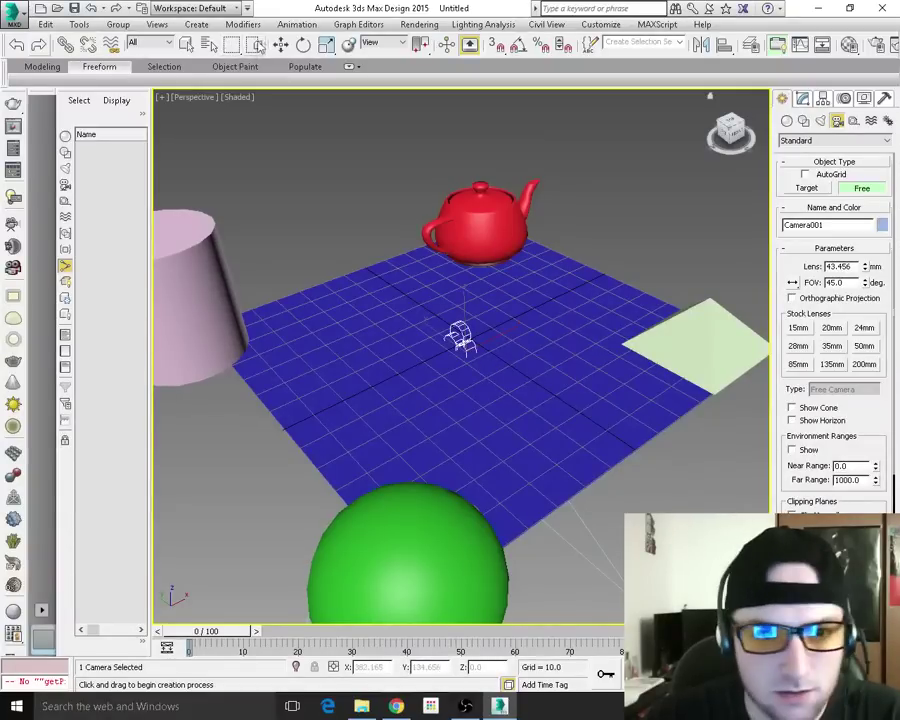
right_click(414, 141)
Rotate the camera to 90 degrees about X and about -44 degrees about Z so it faces the teapot
right_click(464, 331)
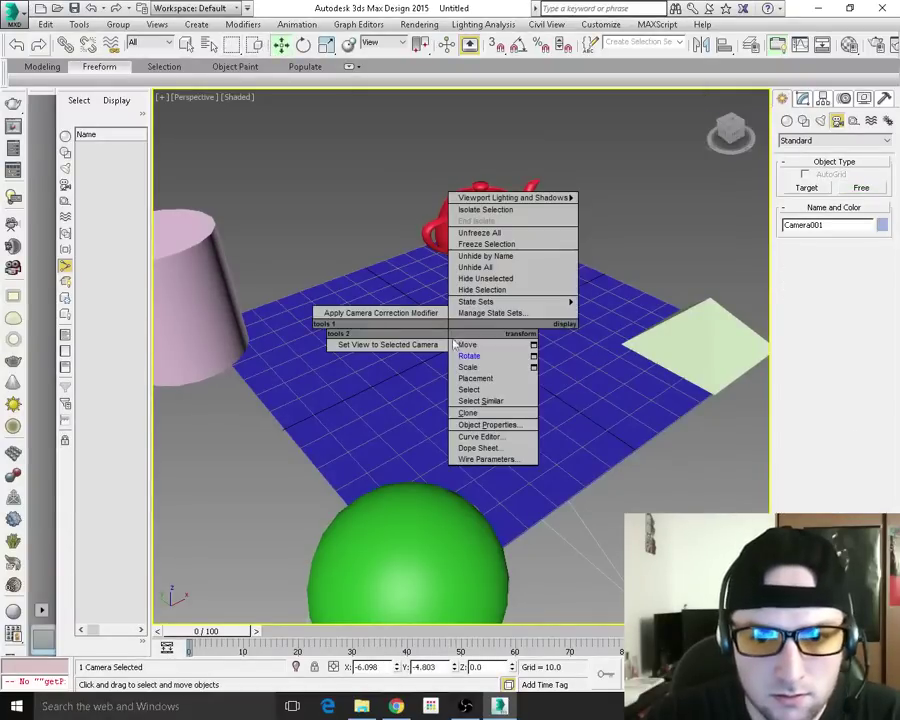
left_click(466, 343)
key("e")
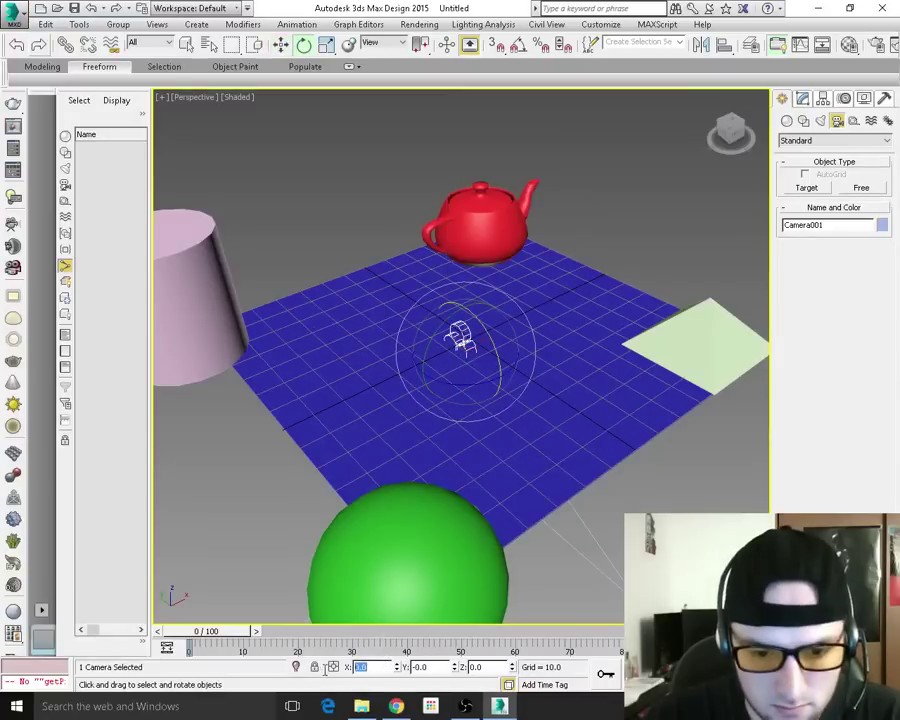
type("90")
key("Return")
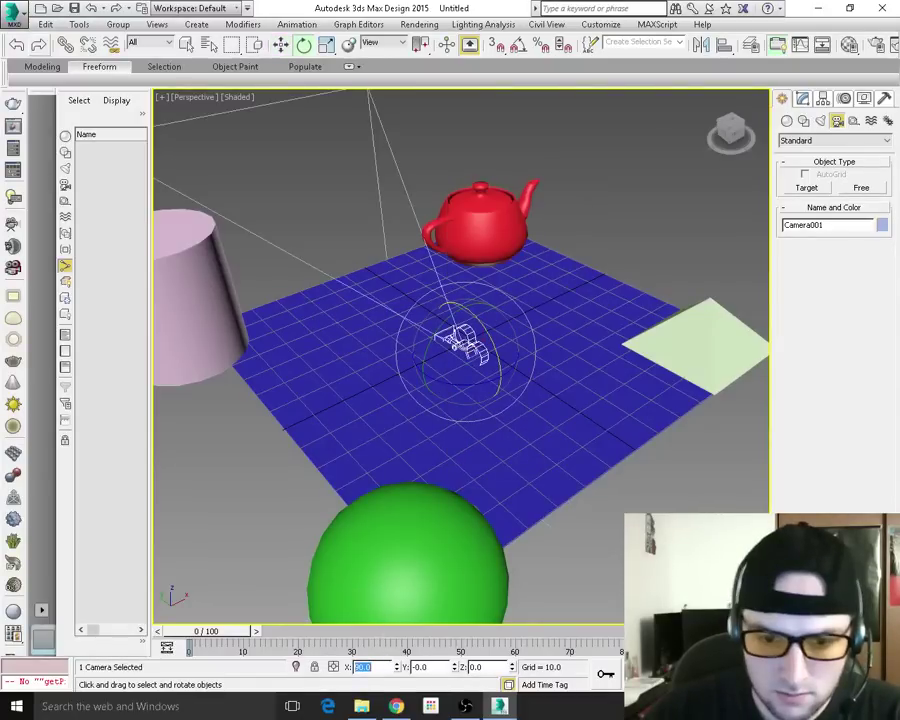
left_click_drag(536, 378, 392, 382)
Check the scene through Camera001 and return the viewport to the Perspective view
left_click(190, 98)
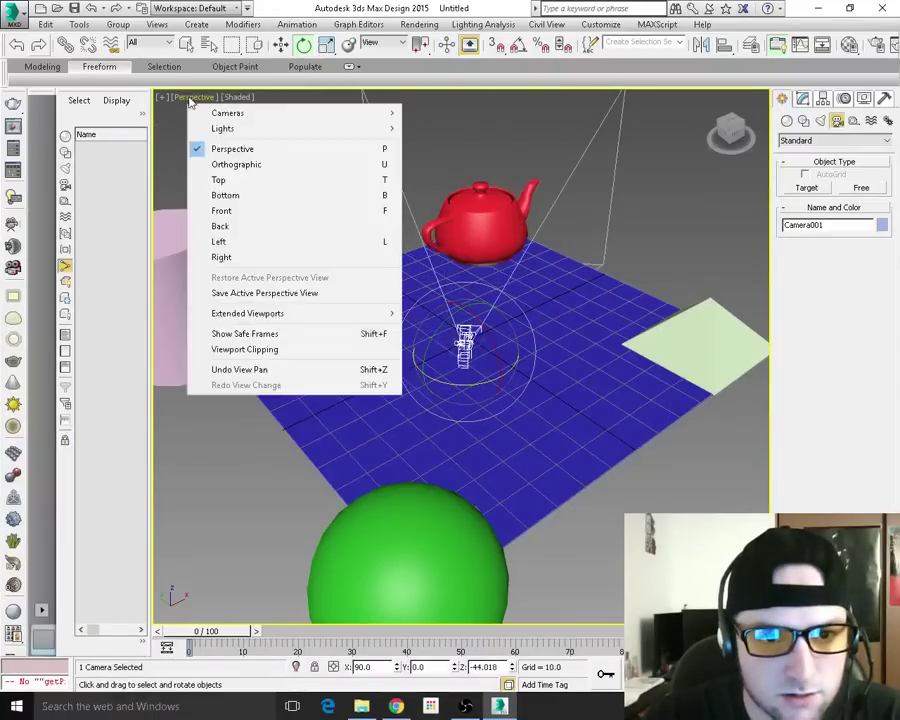
mouse_move(221, 112)
left_click(160, 113)
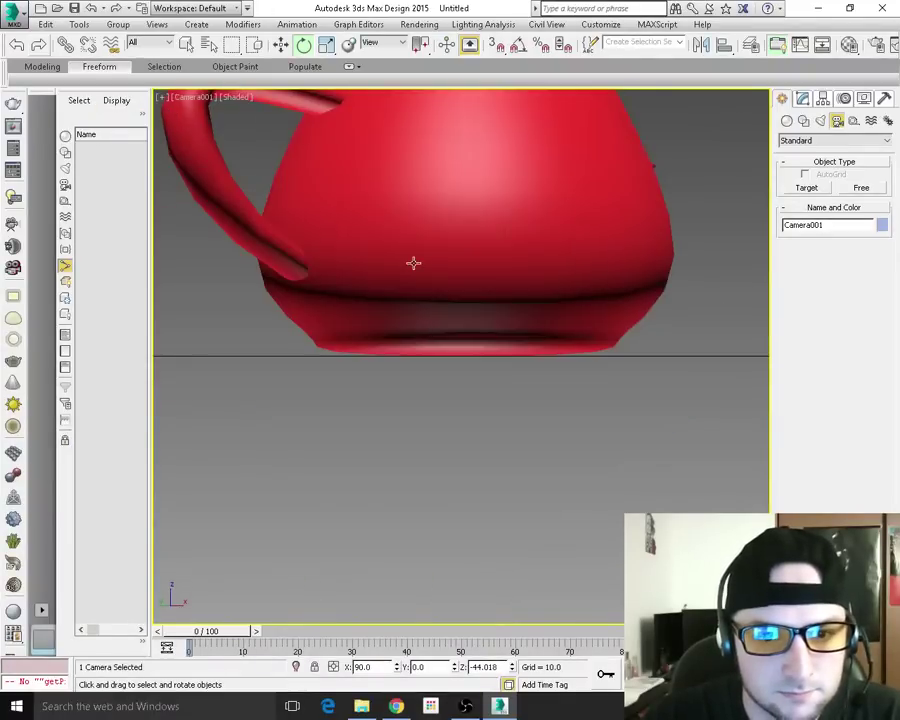
left_click(190, 98)
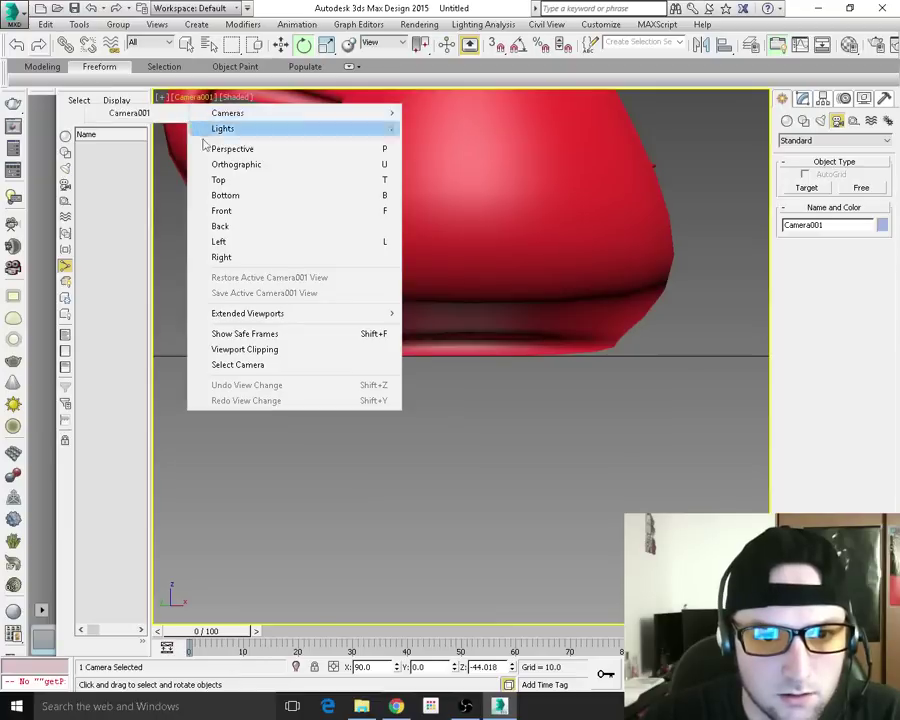
left_click(205, 150)
Raise the camera above the plane to a Z position of about 16.5
middle_click_drag(490, 464, 416, 384, "alt")
scroll(416, 442, "down", 5)
right_click(416, 386)
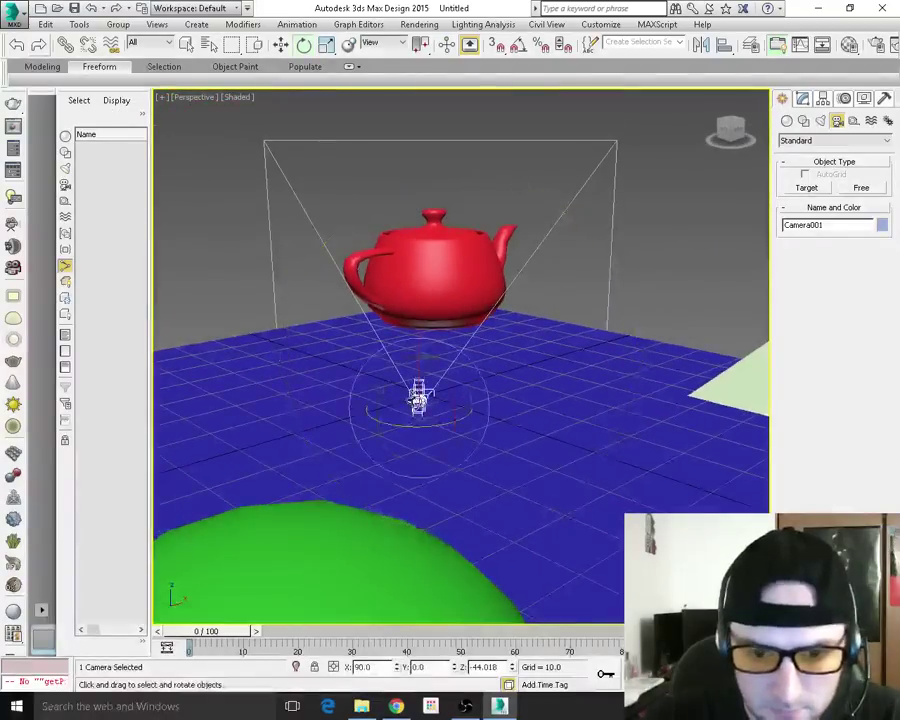
right_click(418, 398)
left_click(430, 414)
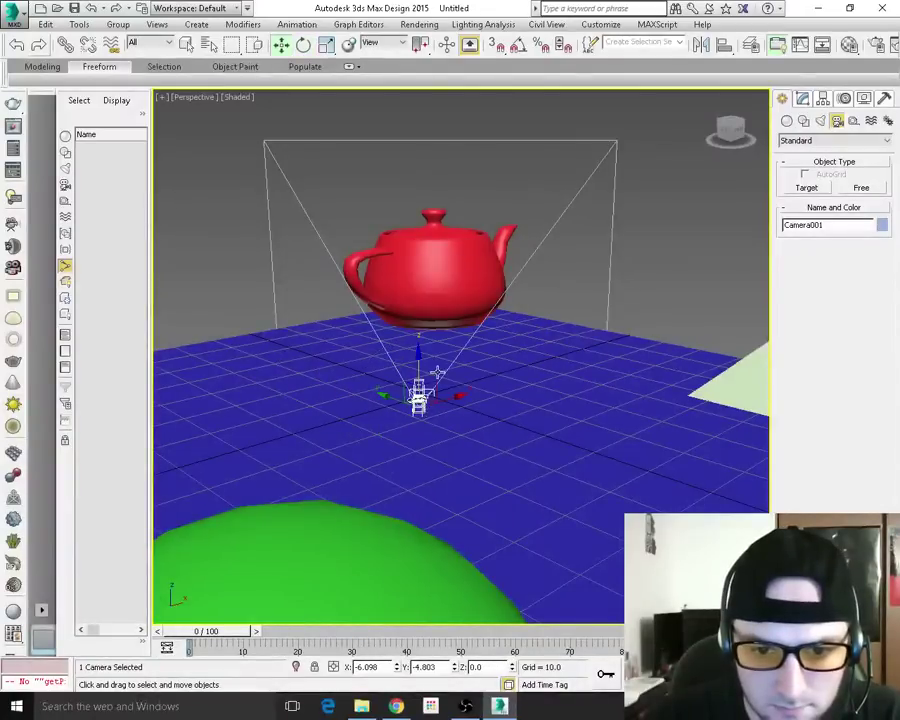
left_click_drag(427, 365, 427, 280)
Set the viewport to Camera001 and render the current frame
left_click(209, 100)
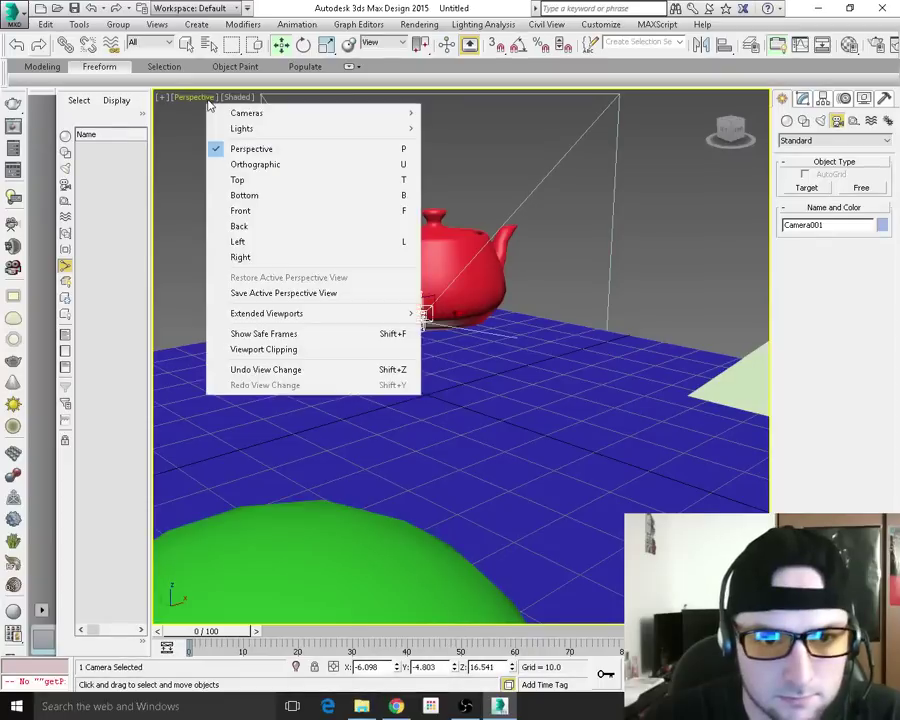
mouse_move(211, 112)
left_click(184, 116)
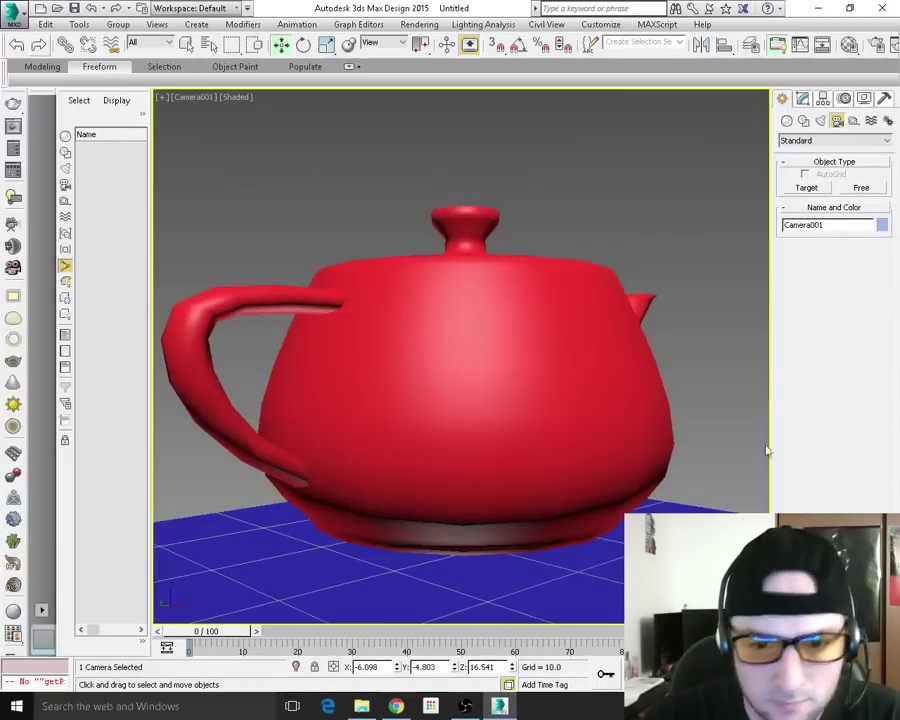
left_click(420, 25)
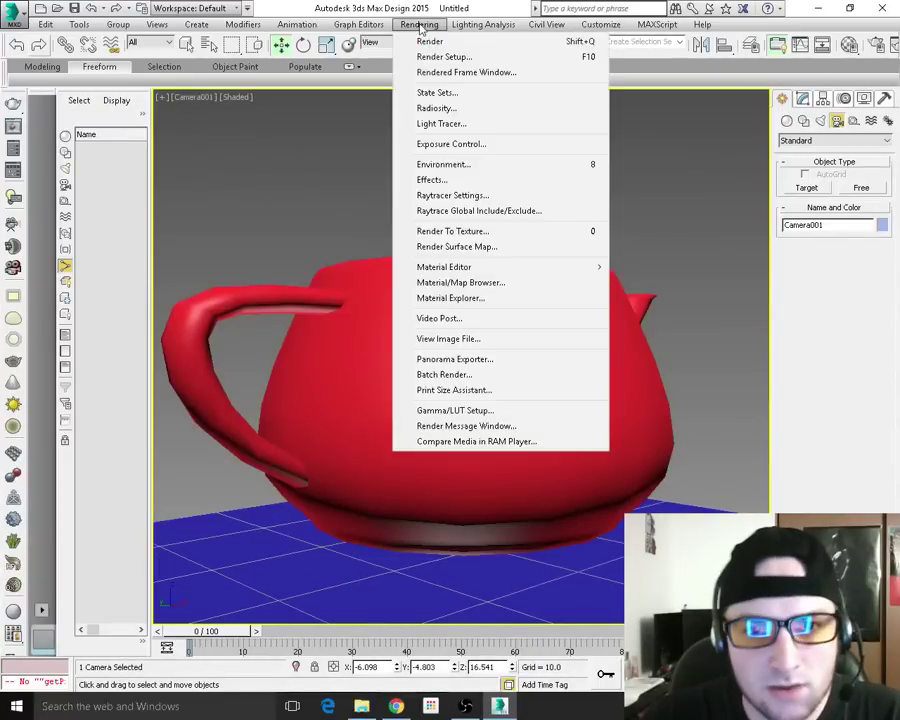
left_click(428, 41)
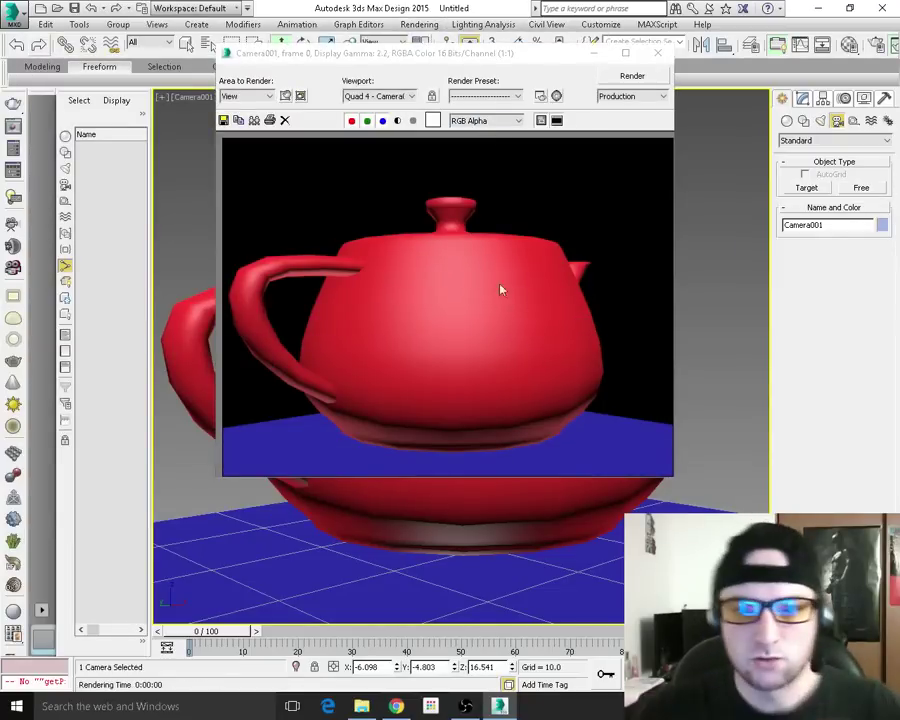
Close the rendered frame and assign V-Ray Adv 3.20.02 as the production renderer in Render Setup
left_click(657, 52)
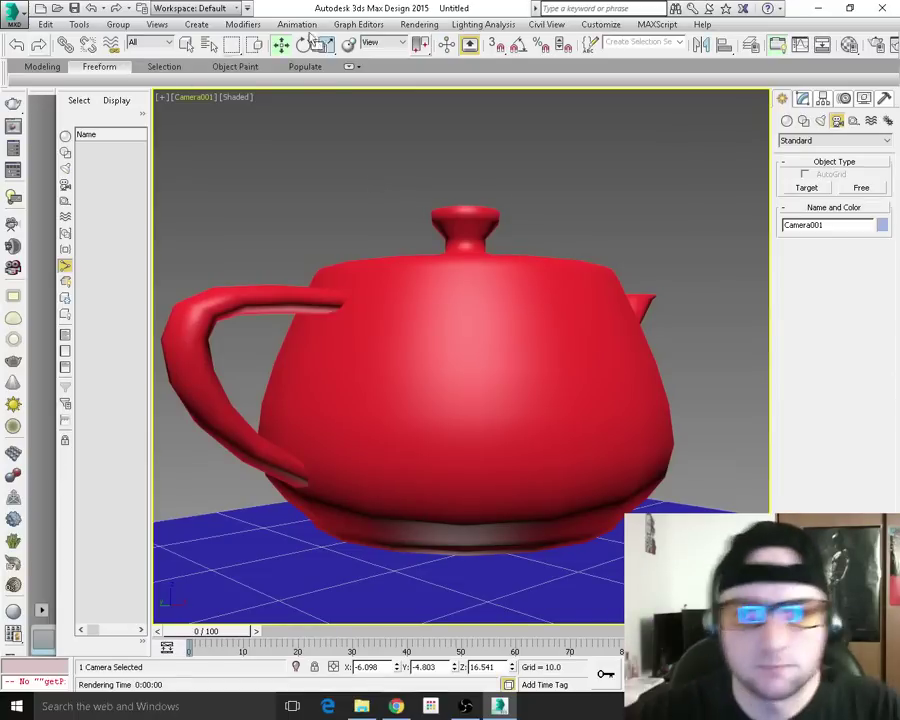
left_click(419, 26)
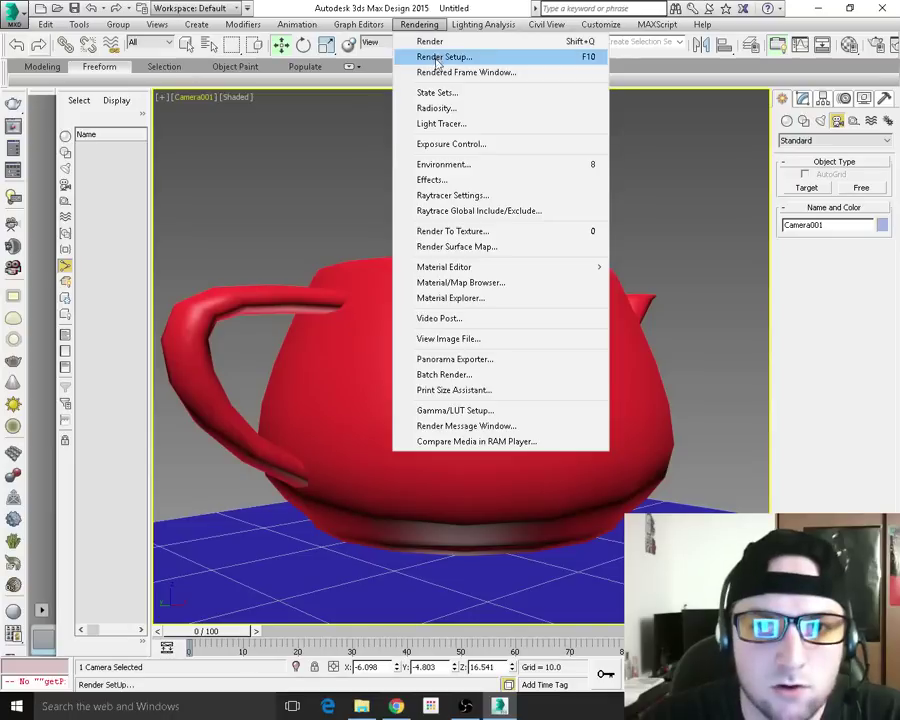
left_click(436, 60)
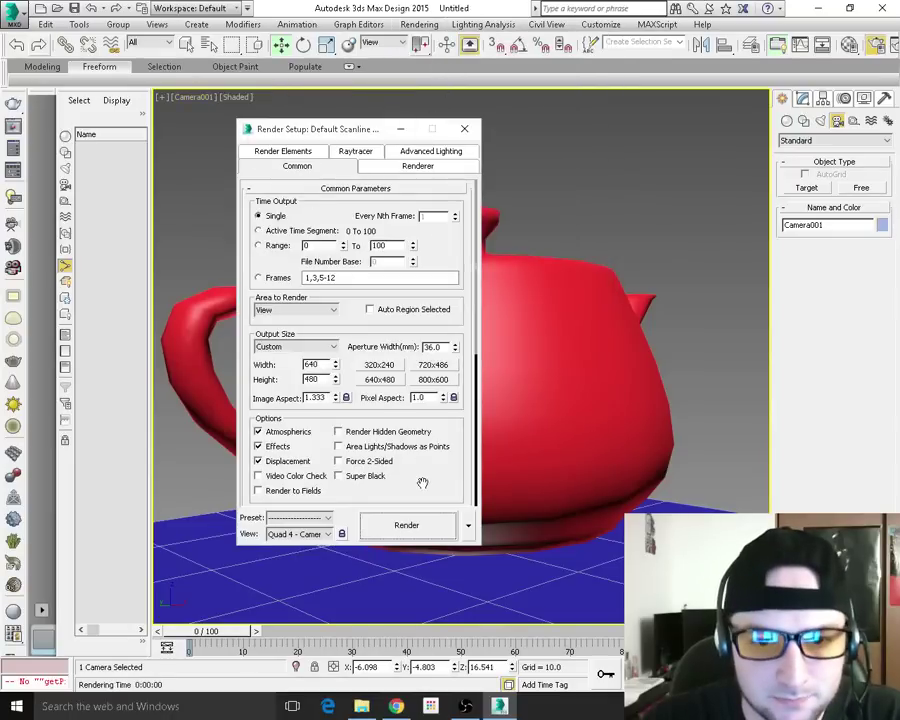
left_click_drag(422, 483, 394, 186)
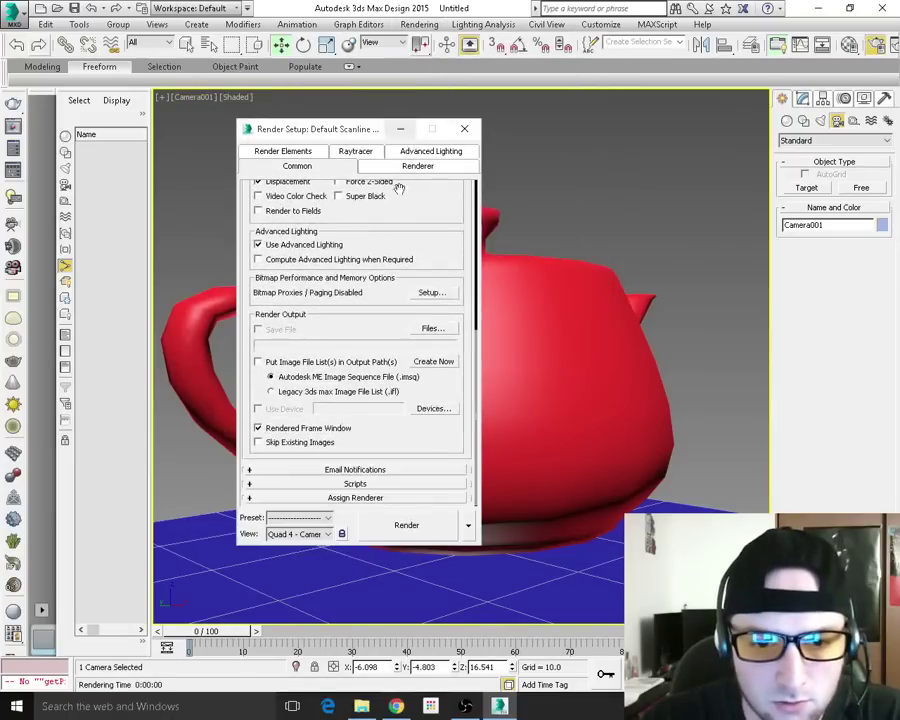
left_click(253, 498)
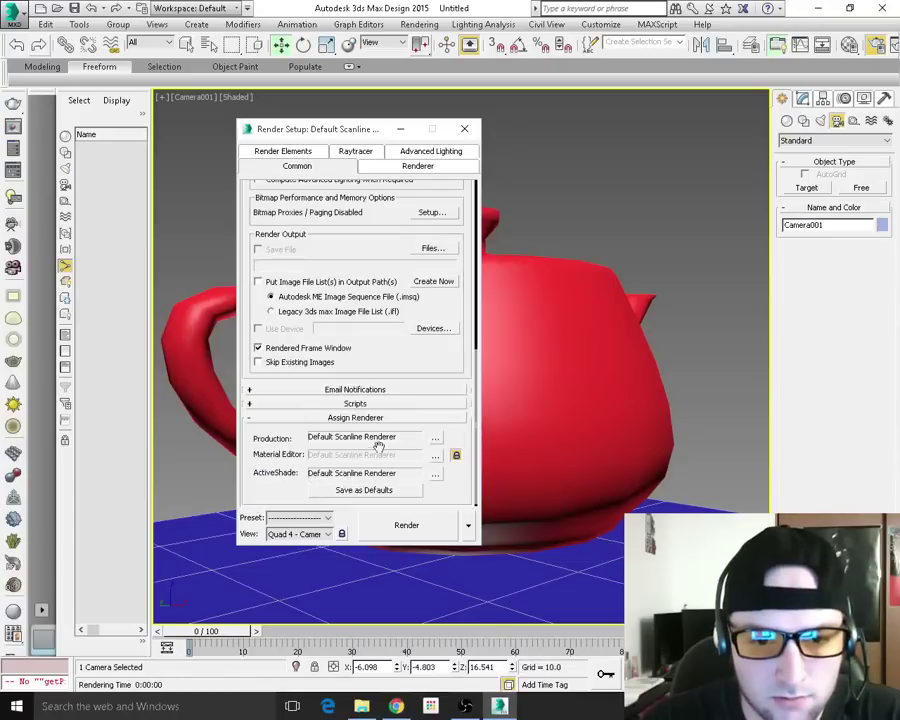
left_click(436, 438)
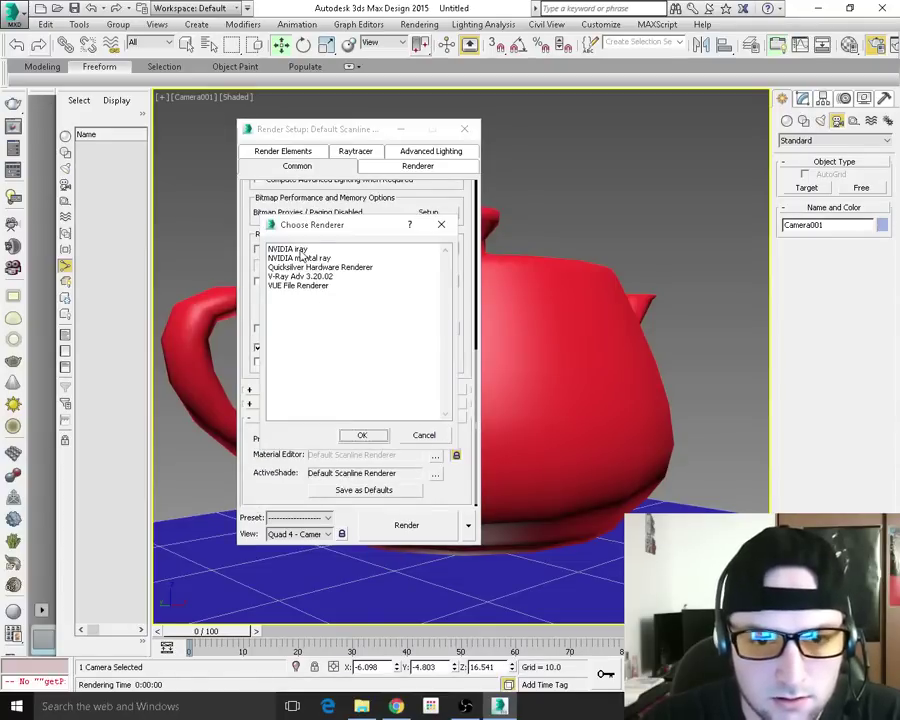
left_click(300, 276)
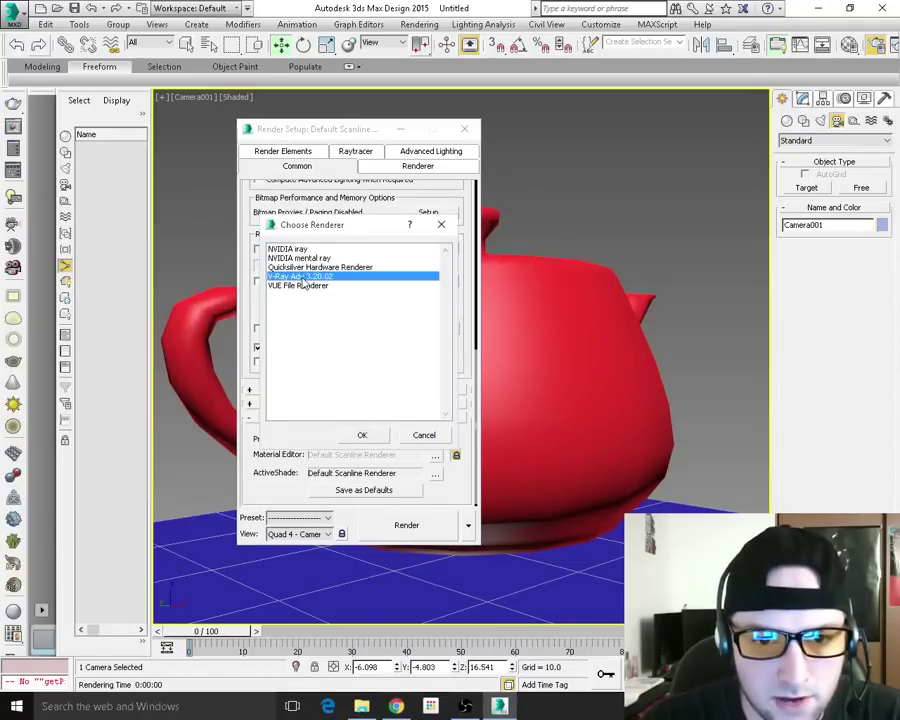
left_click(362, 435)
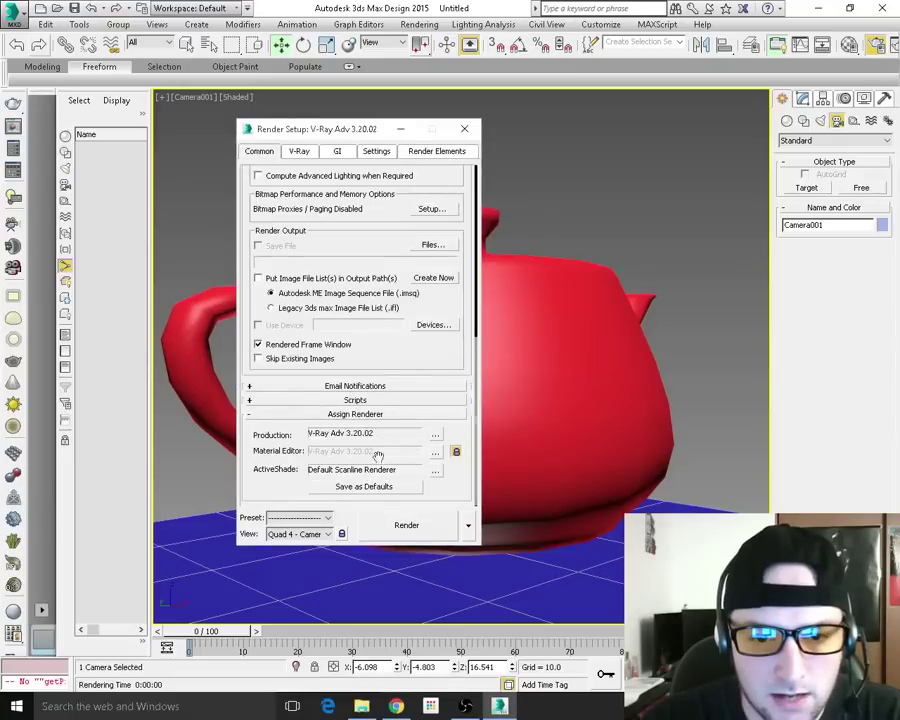
Set the V-Ray camera type to Spherical and override its field of view with 360 degrees
left_click(299, 152)
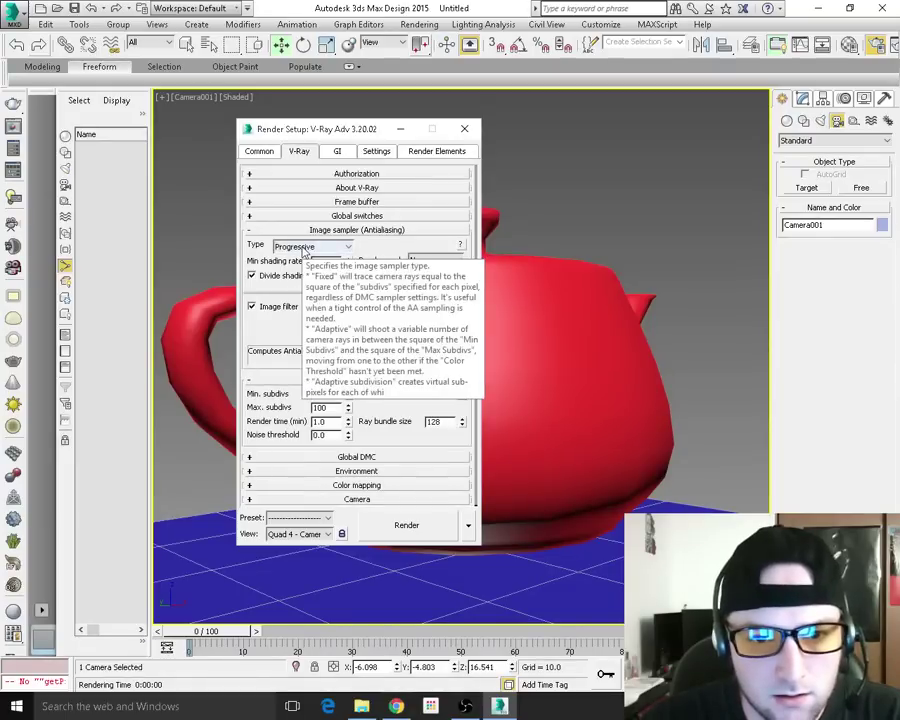
left_click(303, 250)
left_click(276, 247)
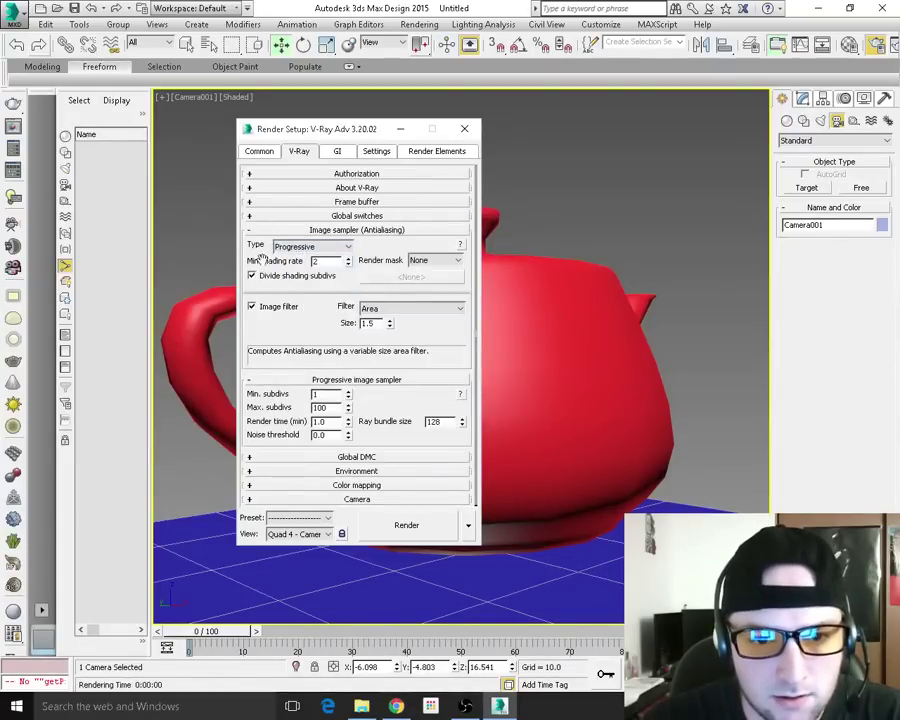
left_click(251, 499)
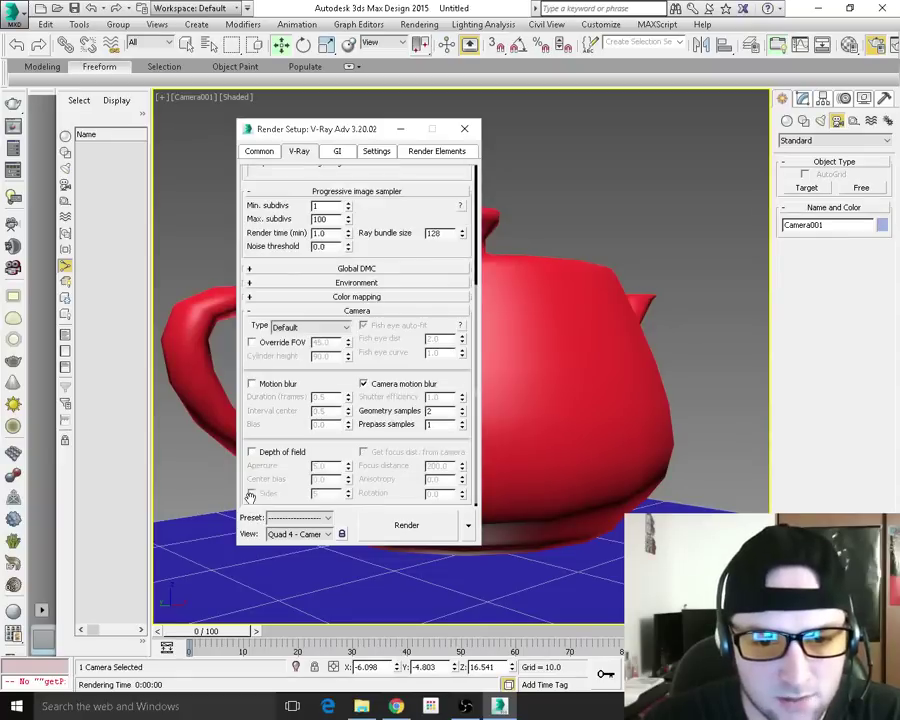
left_click(318, 327)
left_click(300, 349)
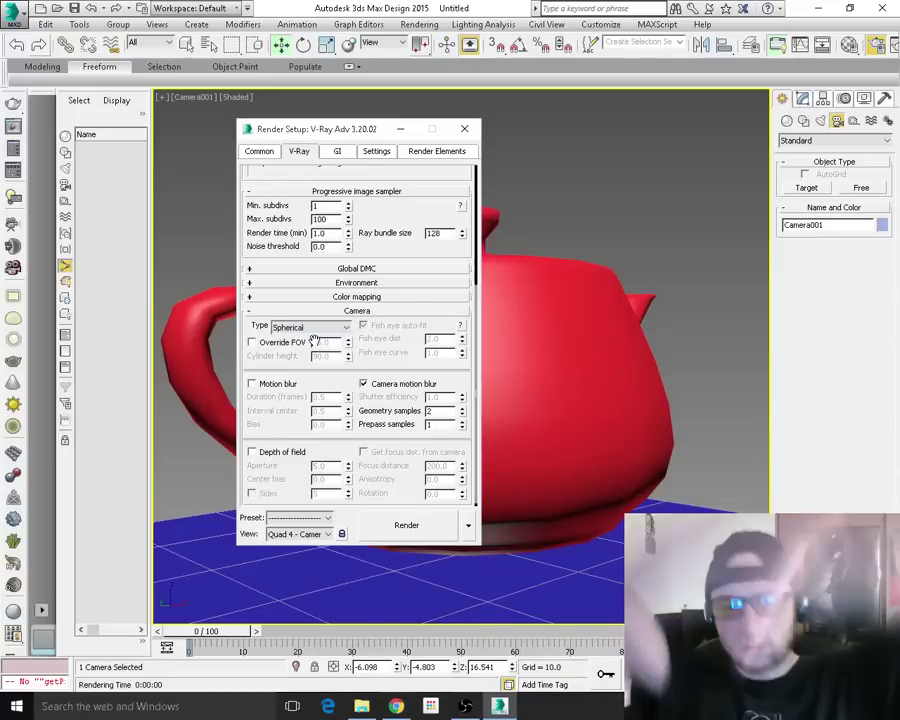
left_click(252, 342)
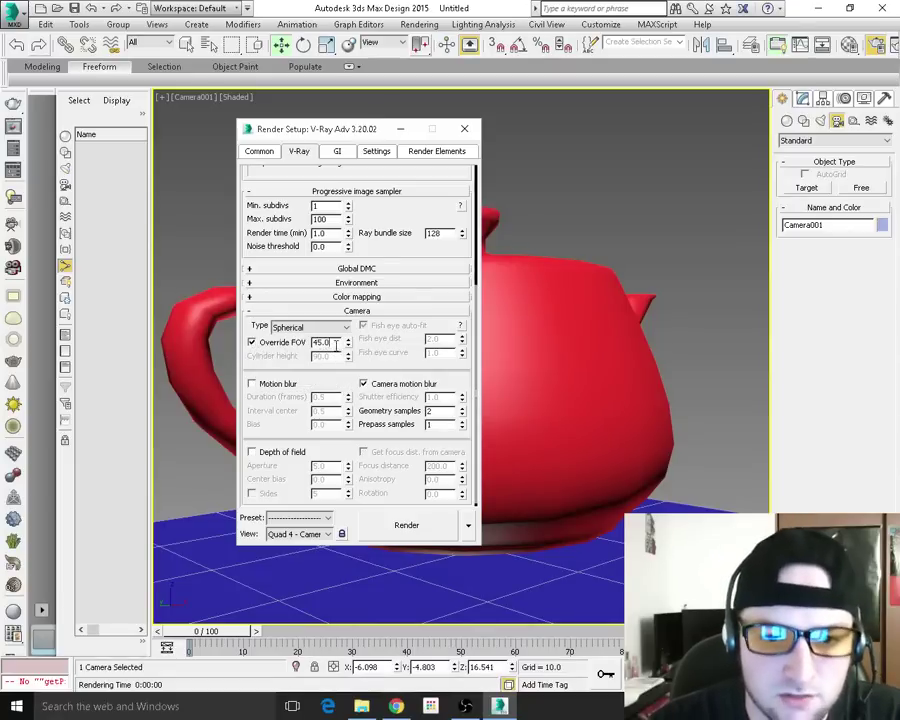
type("360")
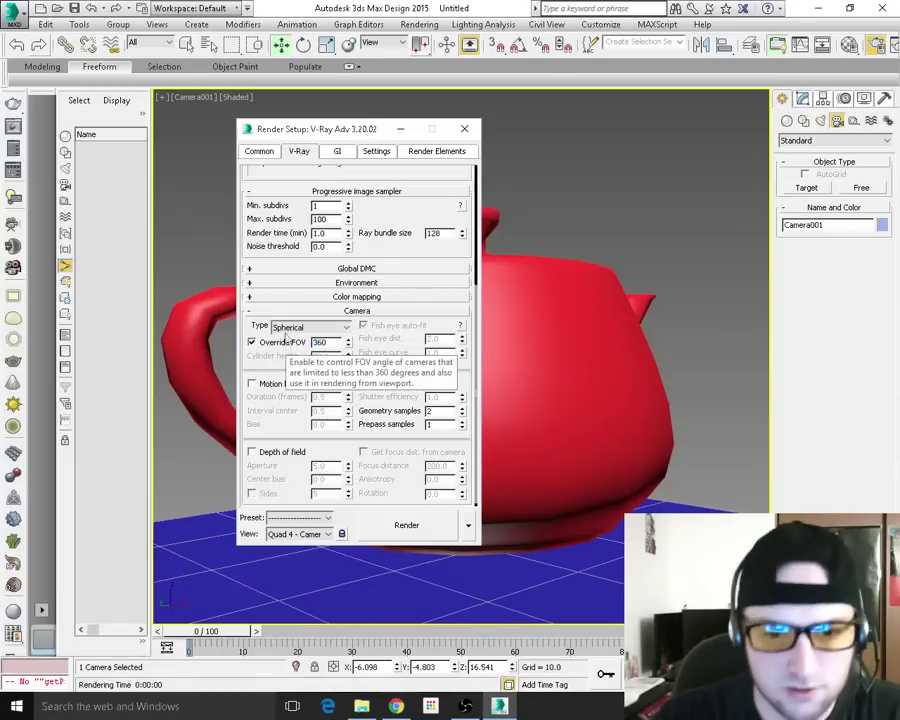
scroll(310, 377, "down", 1)
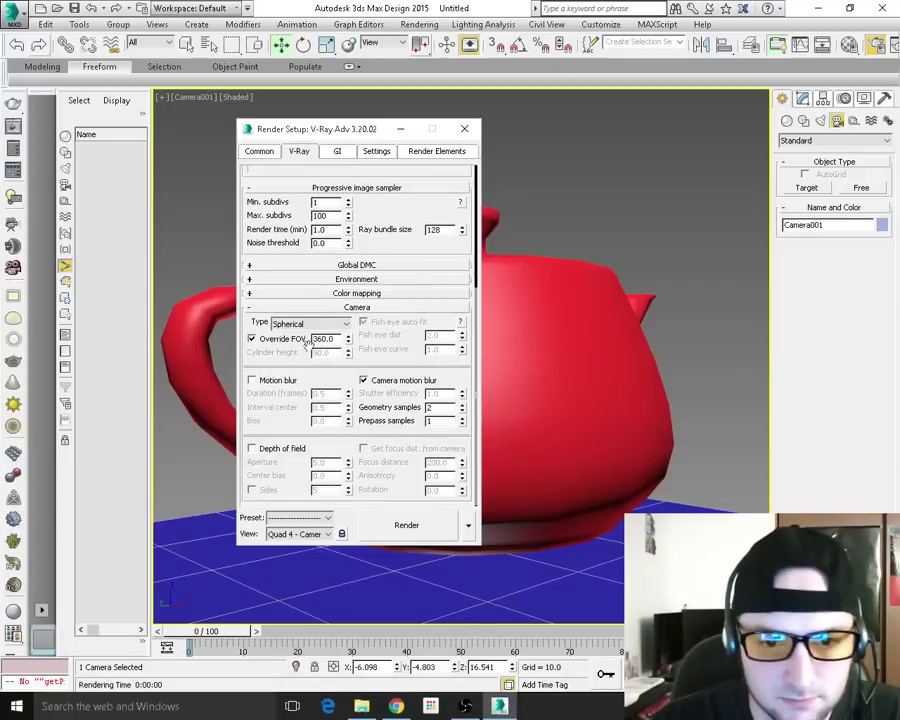
Set the common output size to the HDTV (video) preset at 1920x1080
key("ctrl+shift+Tab")
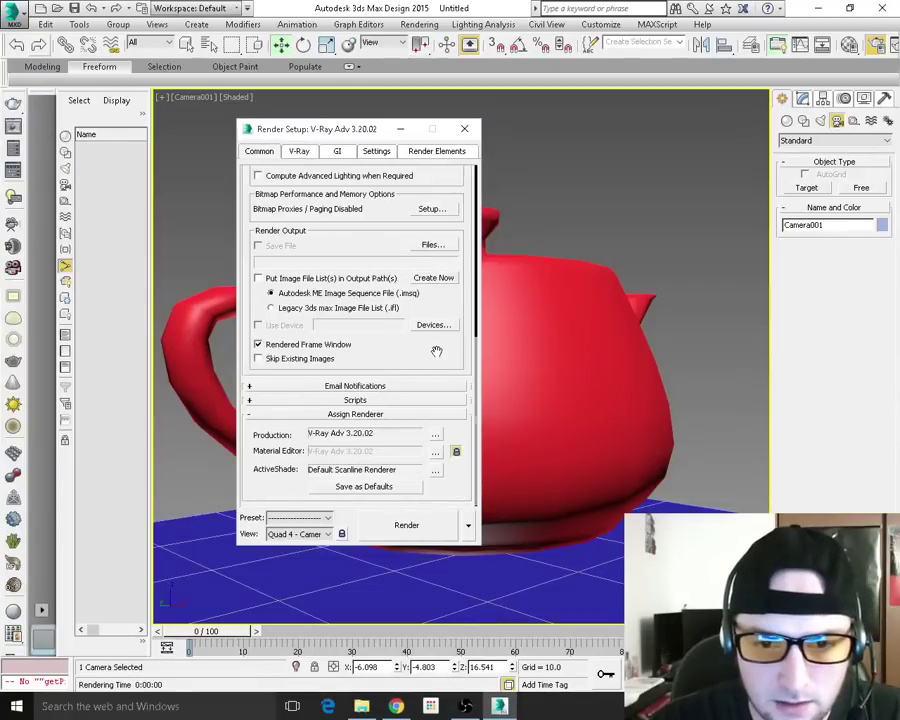
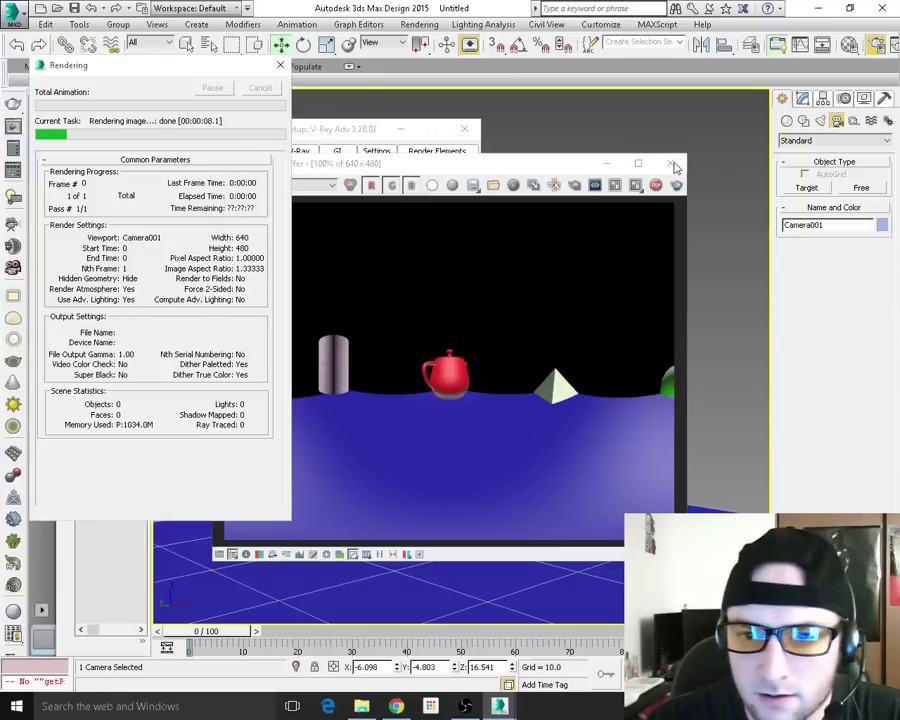
left_click(320, 137)
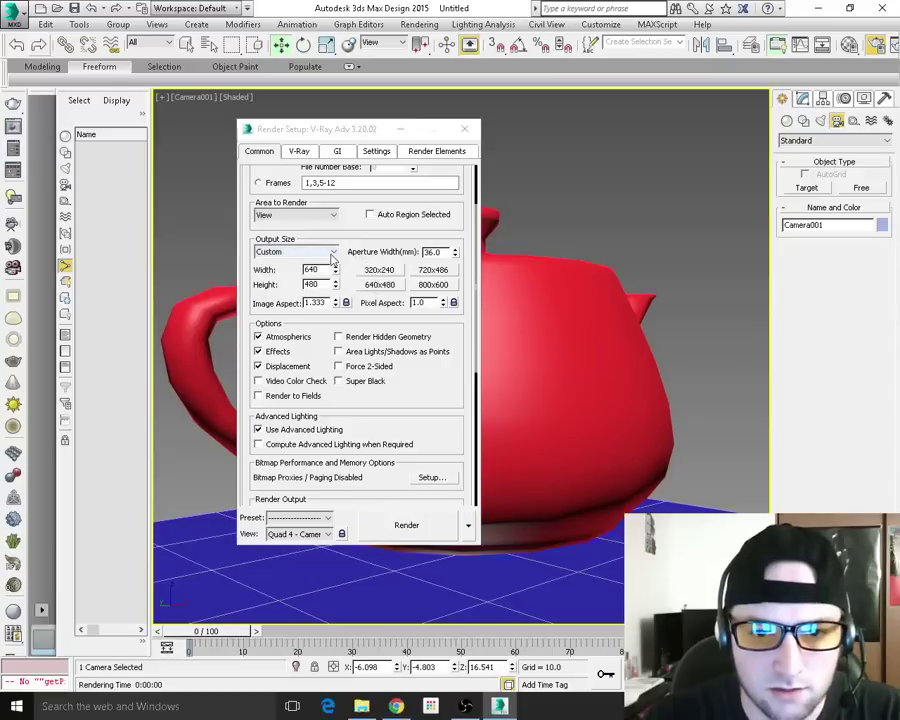
left_click(334, 252)
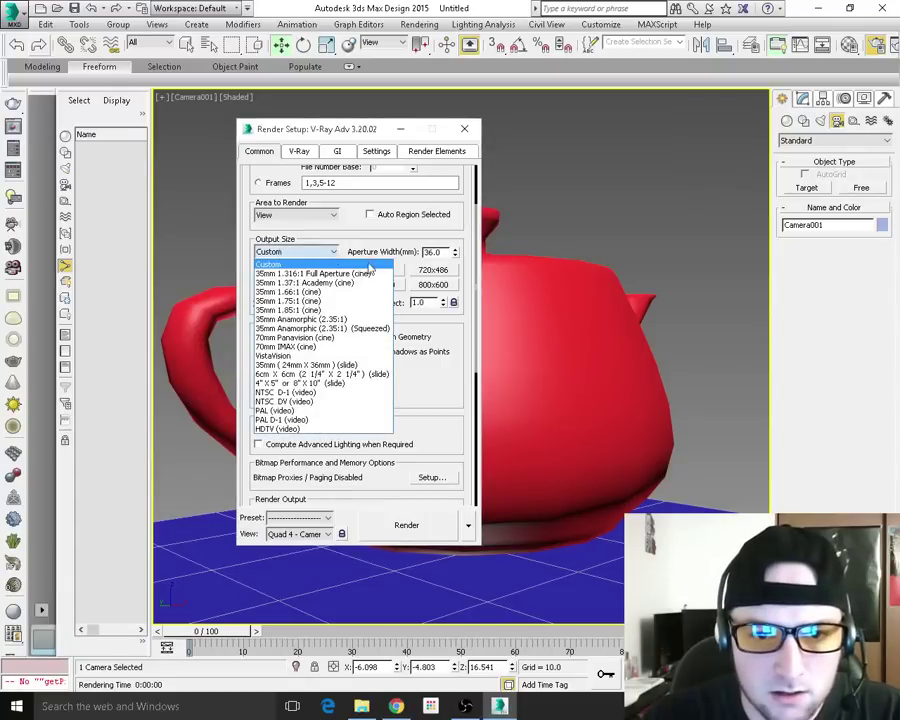
left_click(276, 429)
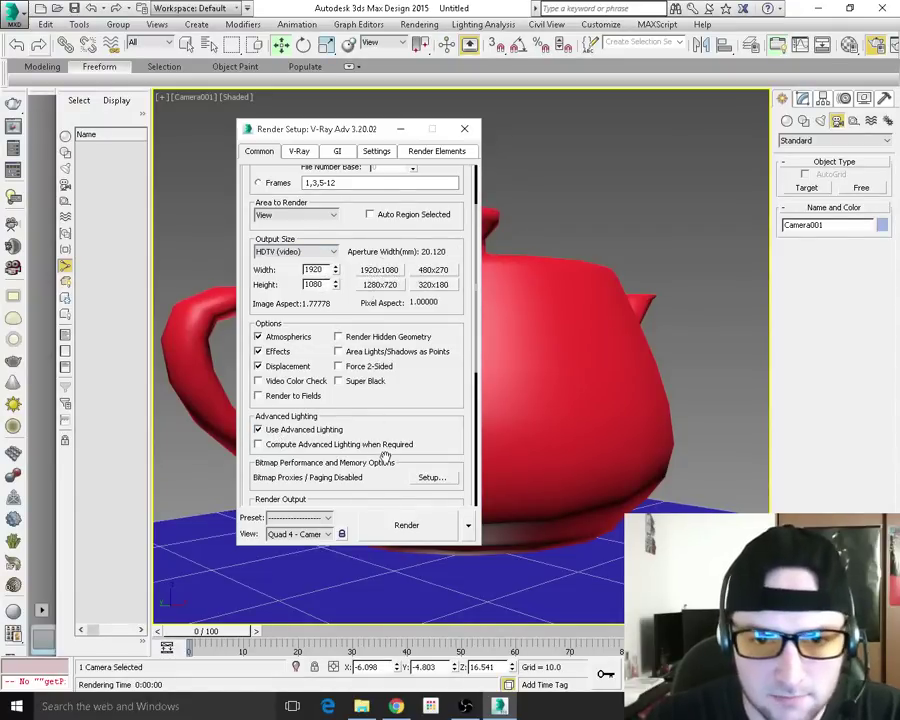
left_click_drag(216, 631, 191, 614)
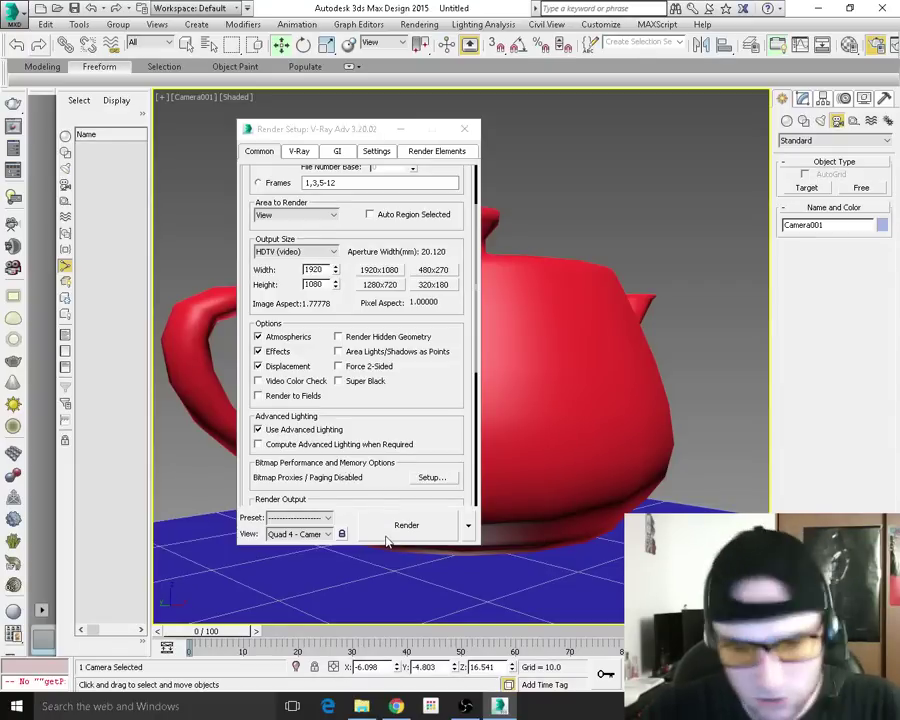
Save the render output over test360.avi on the Desktop as an AVI with the MJPEG Compressor at quality 75, and render the frame
scroll(428, 341, "down", 5)
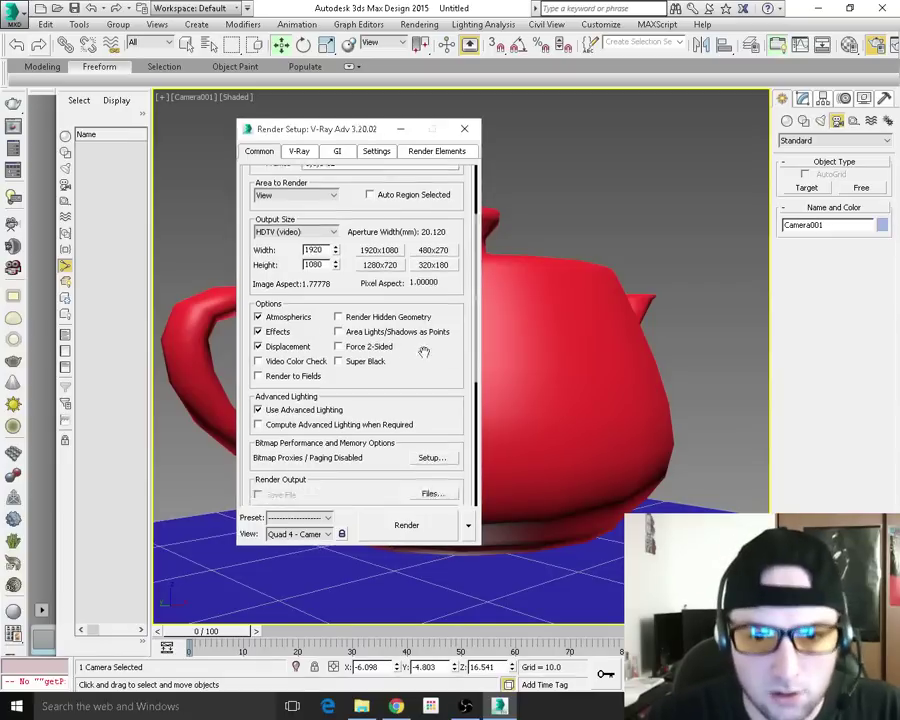
left_click(431, 377)
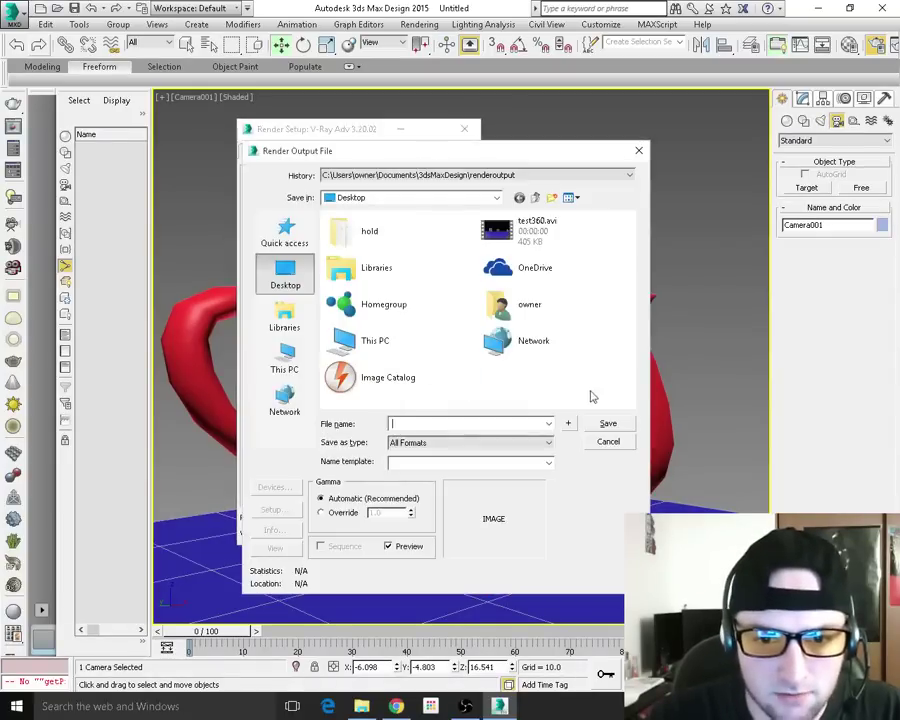
left_click(428, 443)
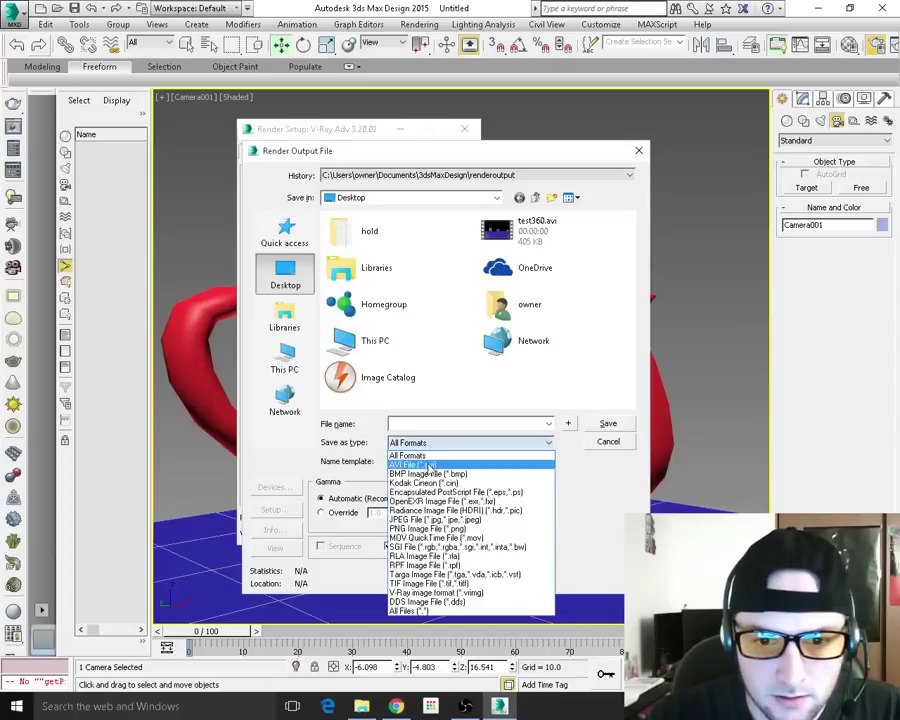
left_click(426, 466)
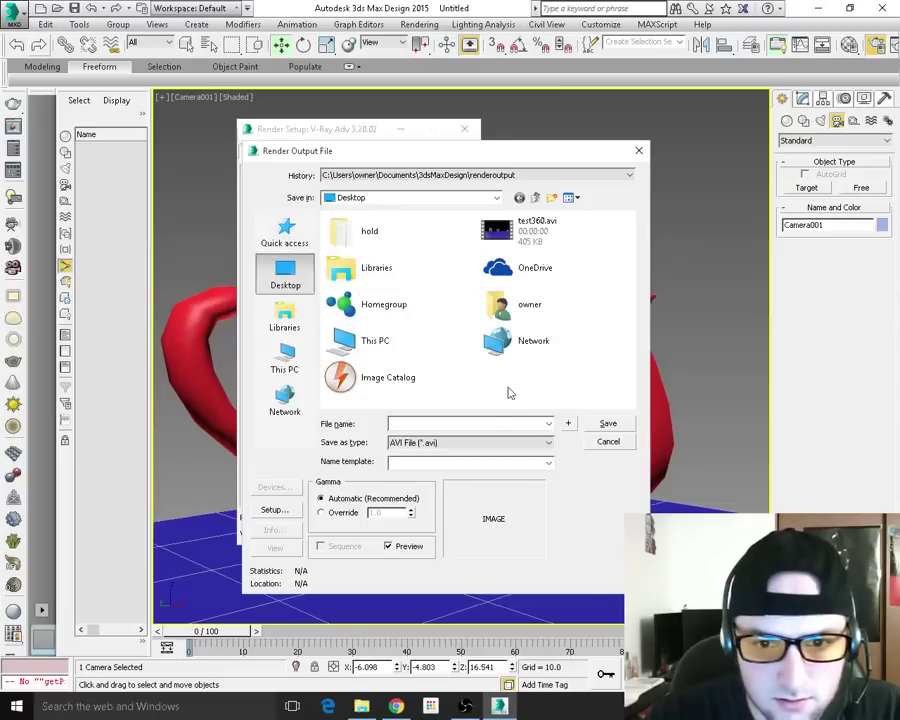
left_click(528, 232)
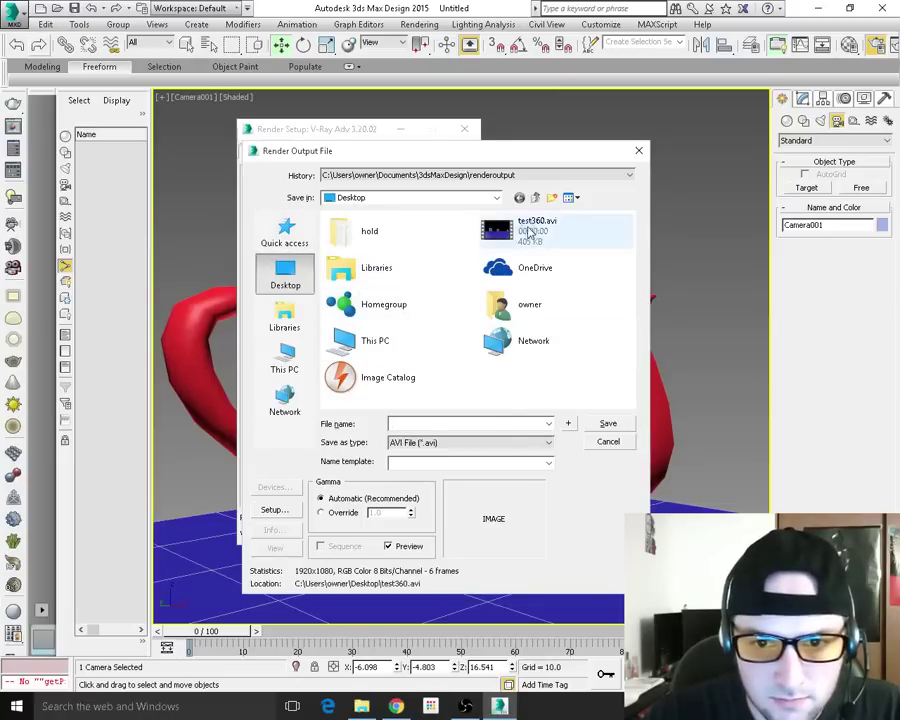
left_click(605, 428)
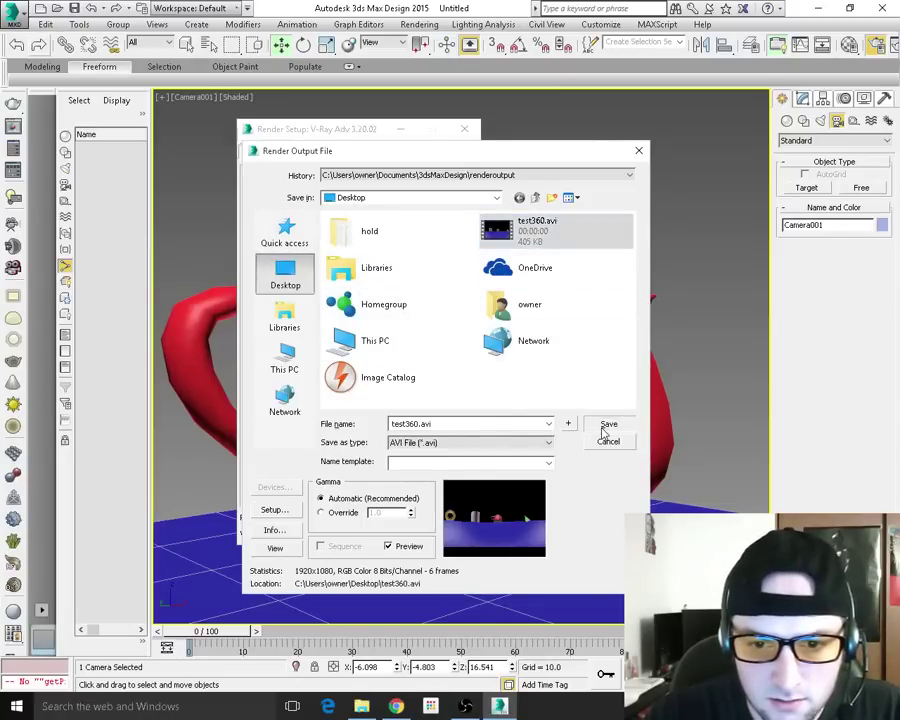
left_click(493, 406)
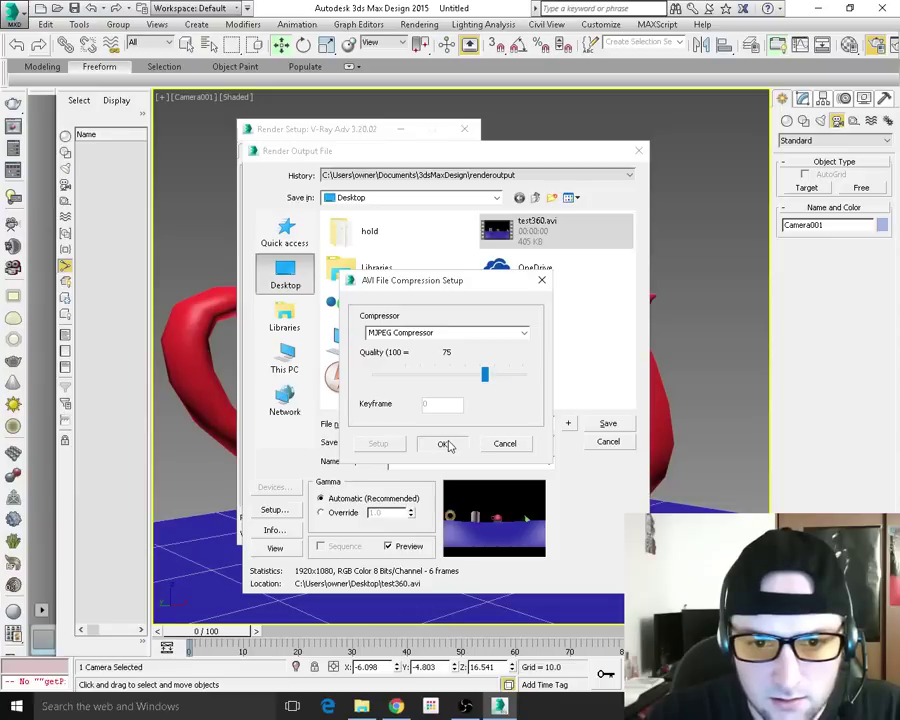
left_click(444, 444)
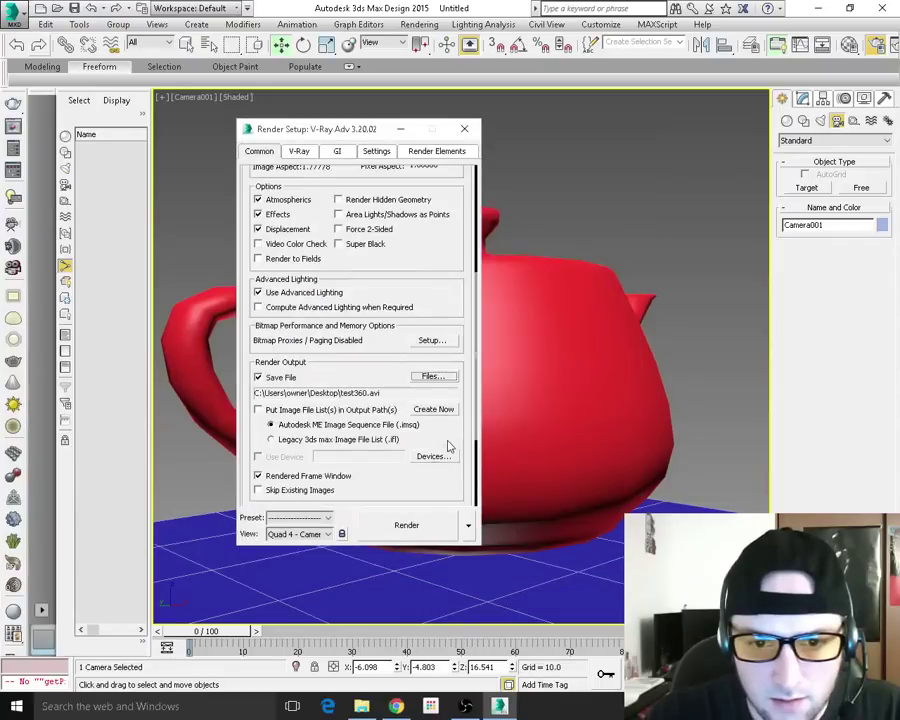
left_click(405, 526)
left_click(413, 367)
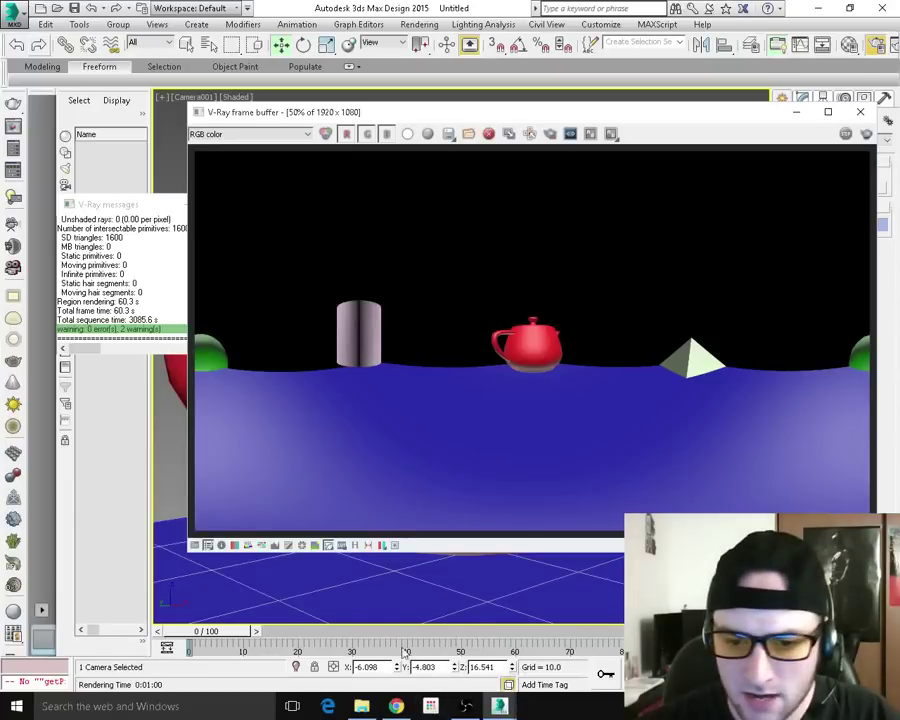
Switch to File Explorer, play test360.avi from the Desktop, and minimize the video player
left_click(361, 706)
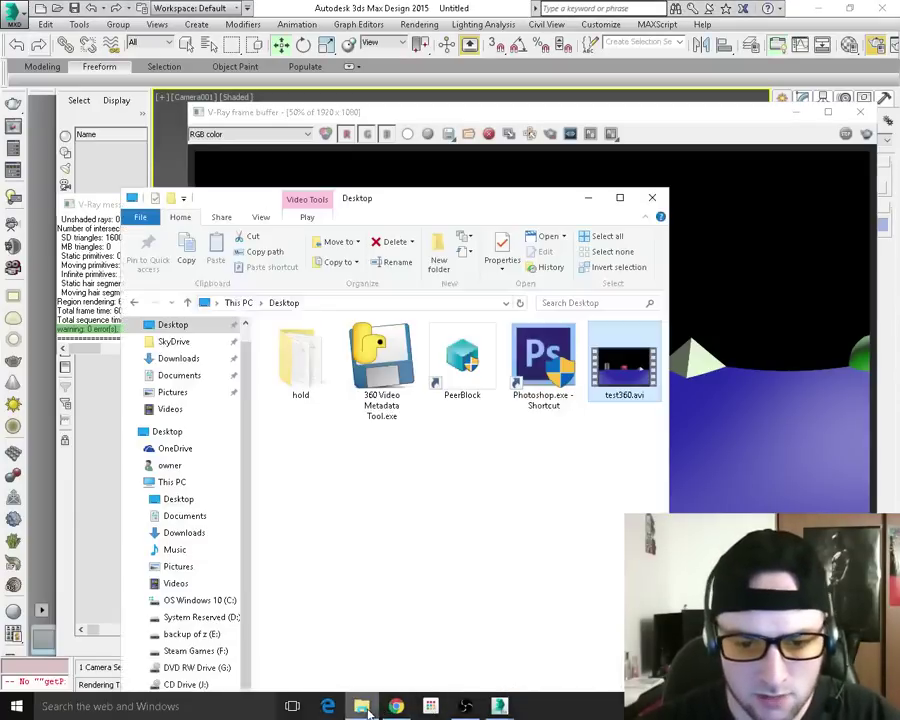
double_click(634, 374)
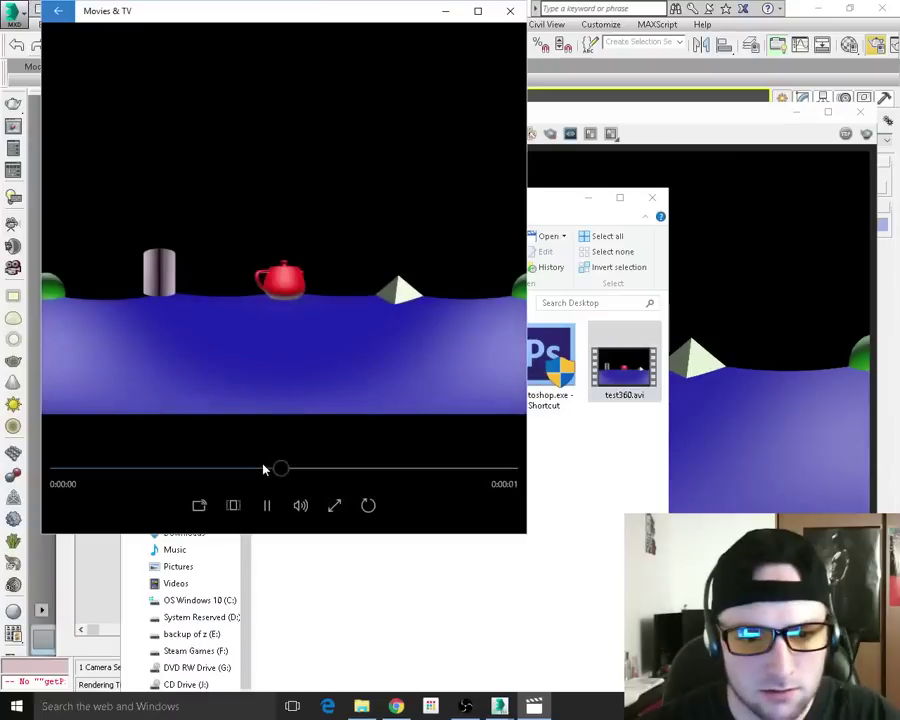
left_click(445, 10)
Switch to Chrome and open the Enhancements page of the uploaded test360 video on YouTube
left_click(397, 706)
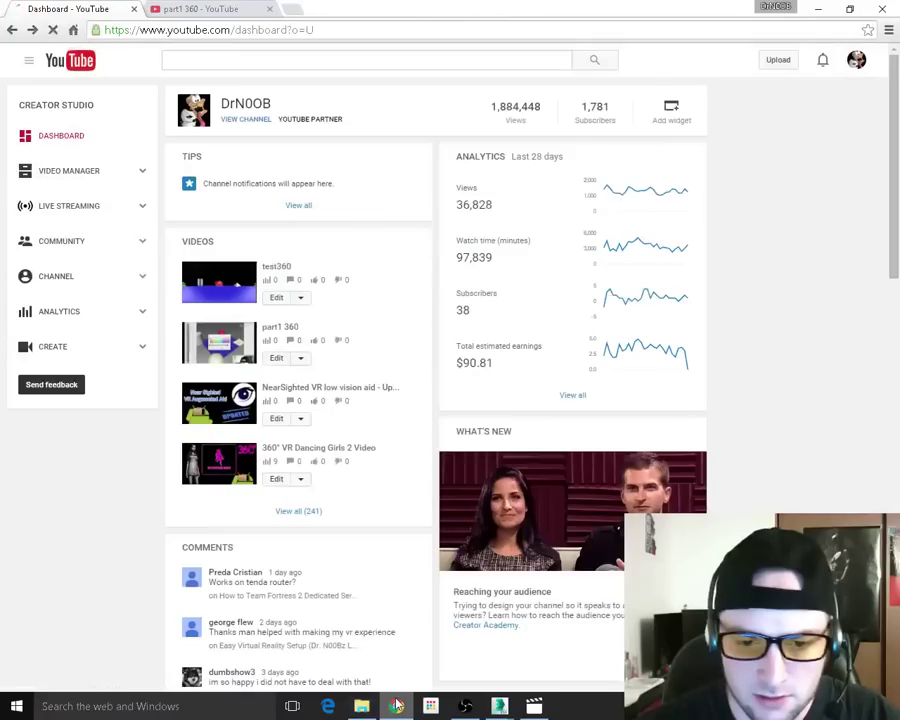
left_click(226, 293)
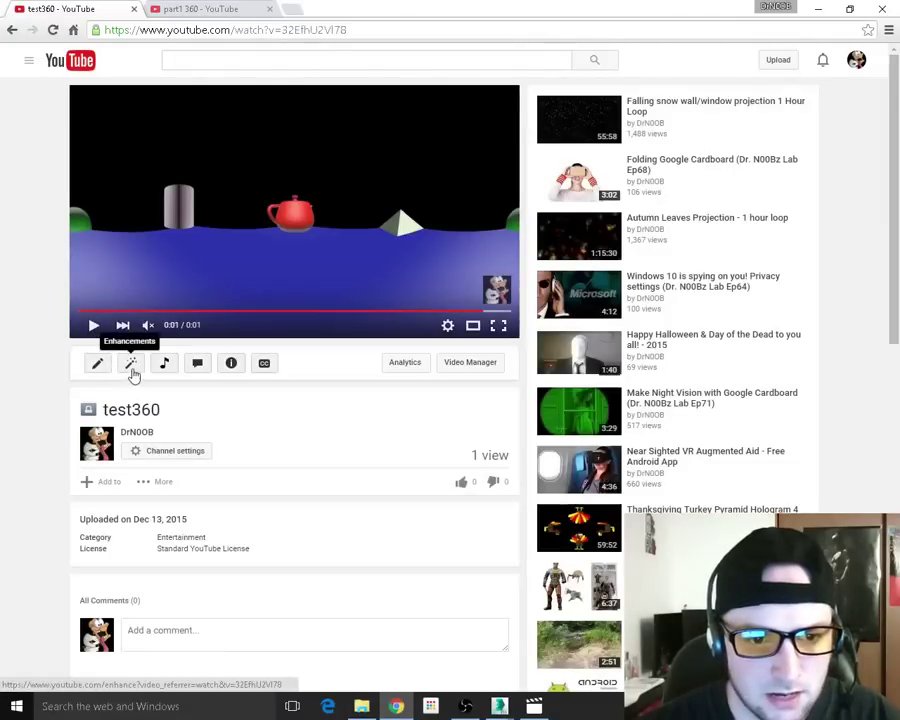
left_click(131, 366)
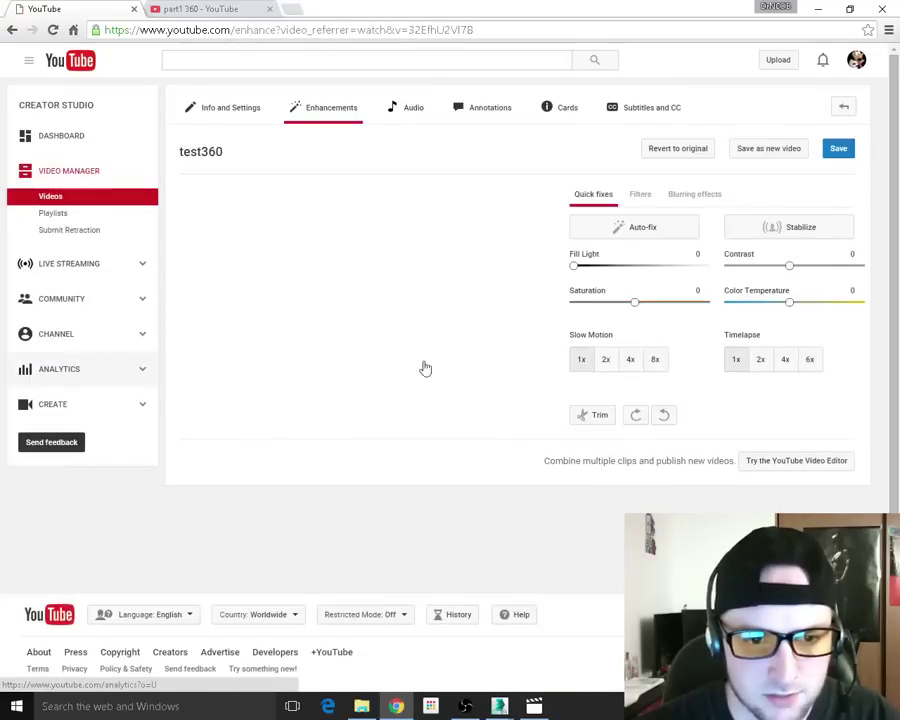
Open the YouTube Video Editor and add test360 repeatedly to the video track until the project lasts 0:31, then pause the preview
left_click(767, 462)
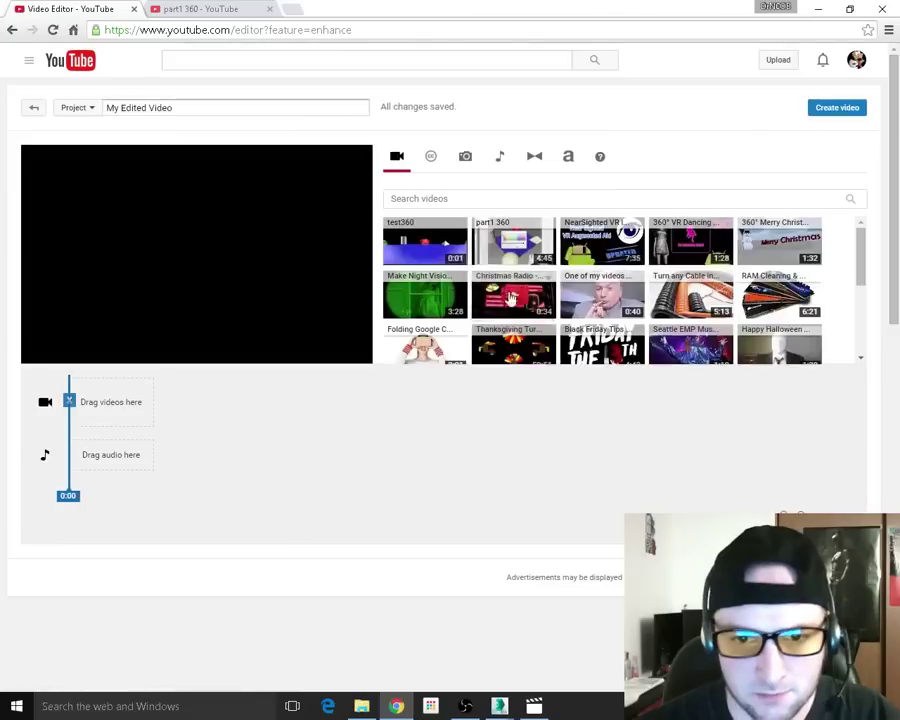
left_click_drag(426, 244, 162, 407)
left_click(855, 156)
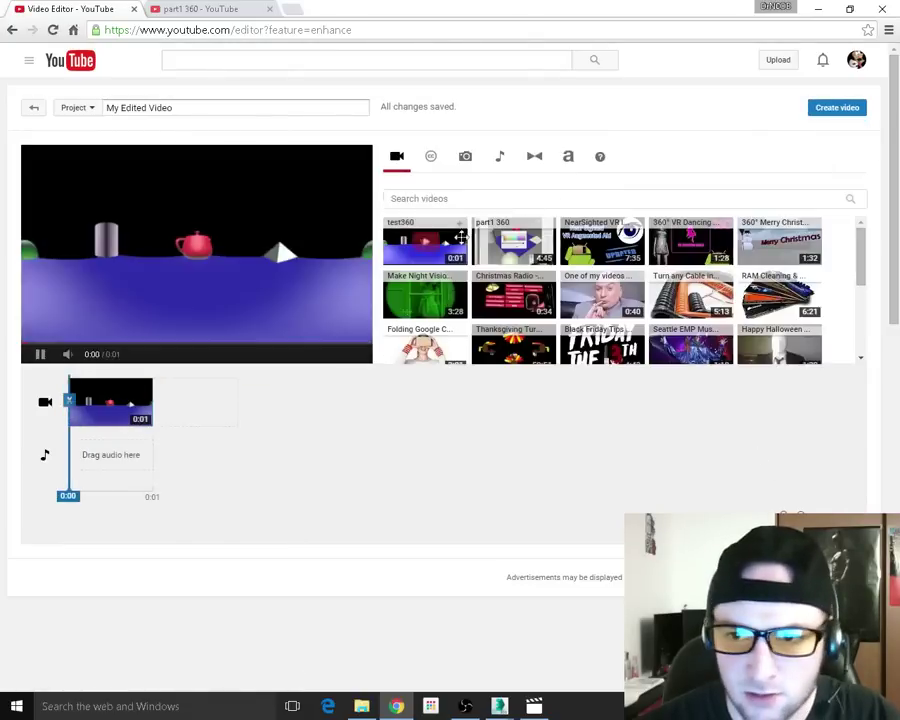
left_click_drag(390, 232, 281, 401)
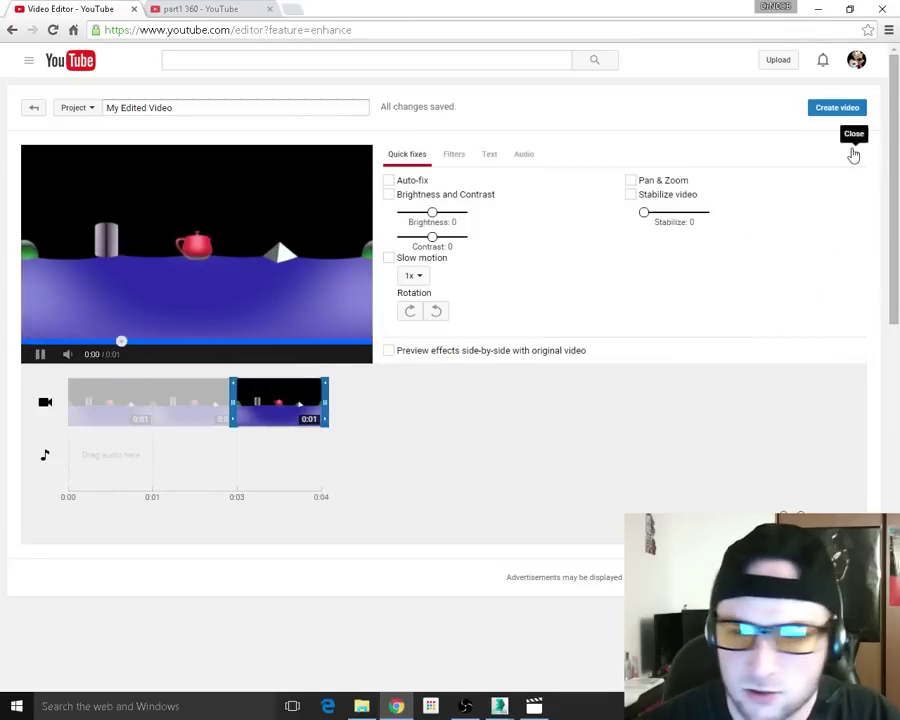
left_click(855, 156)
left_click_drag(540, 237, 366, 414)
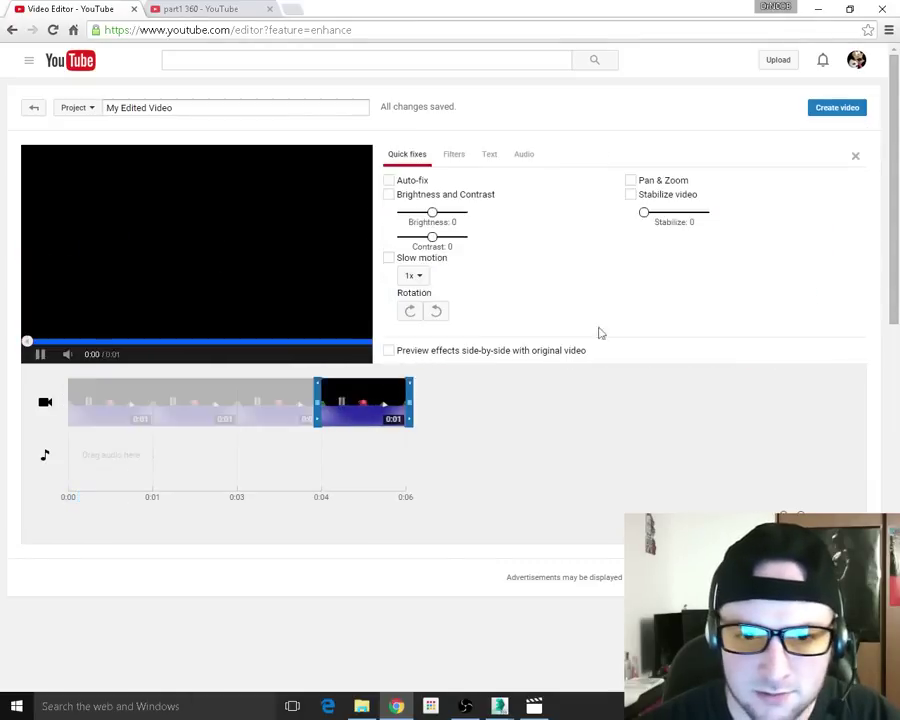
left_click(855, 156)
left_click_drag(425, 240, 270, 398)
left_click(855, 156)
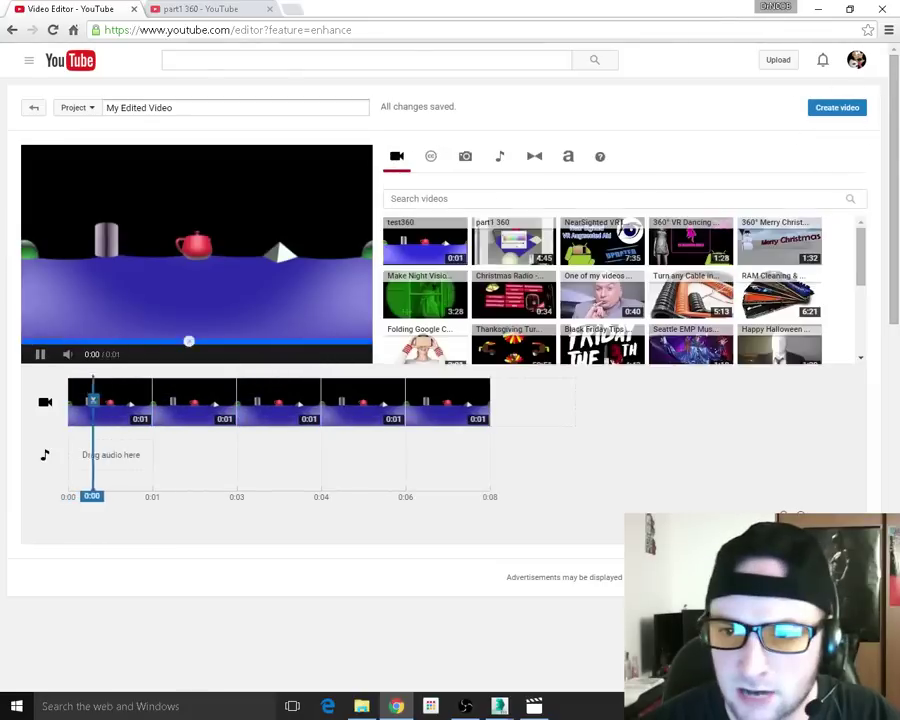
left_click_drag(402, 254, 341, 413)
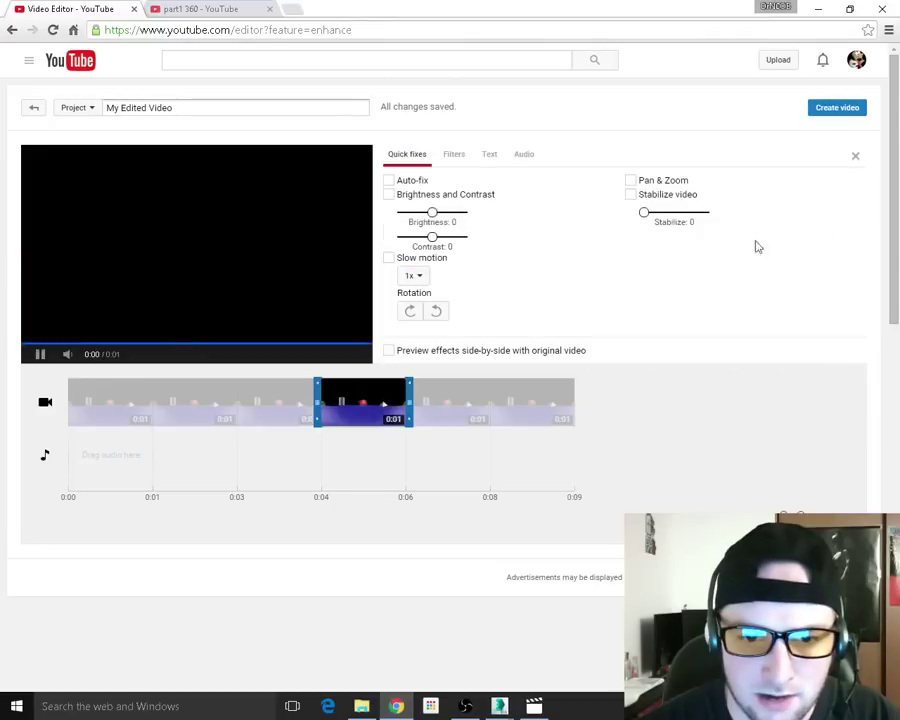
left_click(855, 156)
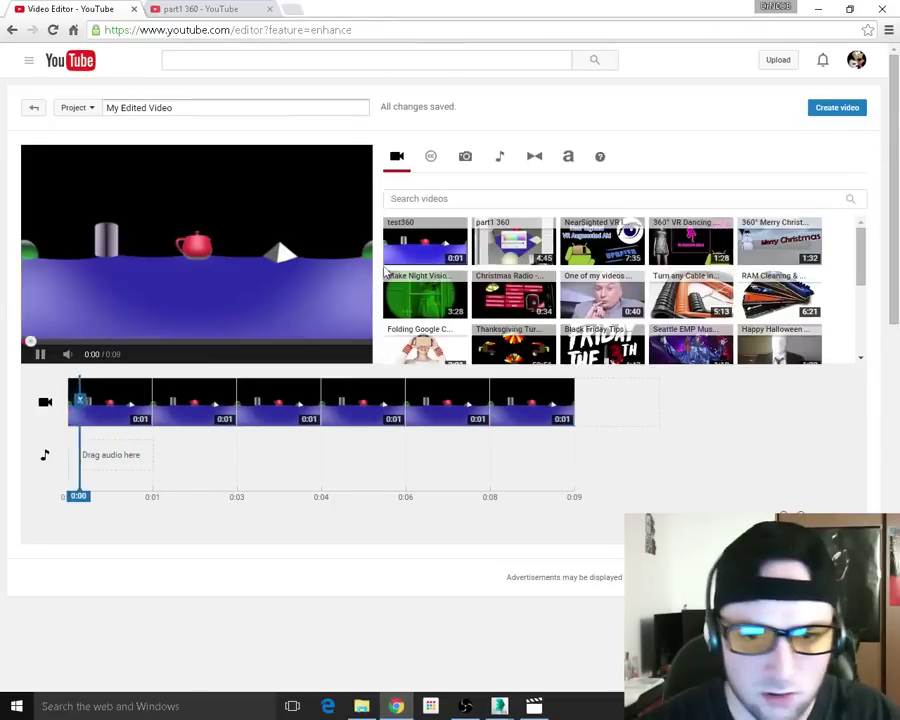
left_click_drag(425, 240, 325, 412)
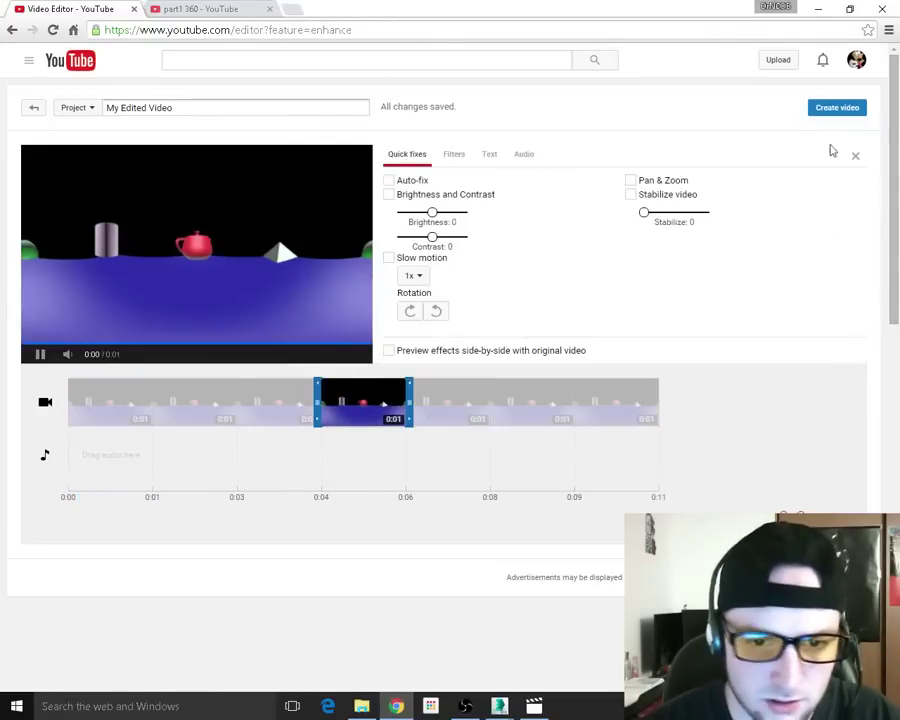
left_click(855, 156)
left_click_drag(426, 242, 320, 406)
left_click(855, 158)
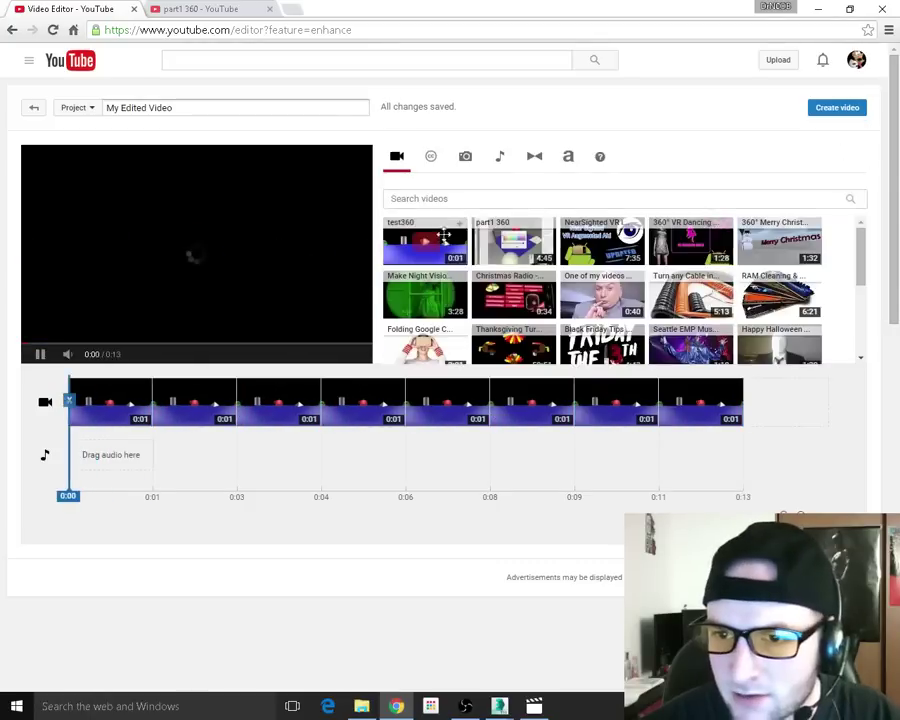
left_click_drag(428, 242, 348, 412)
left_click(854, 153)
left_click(852, 153)
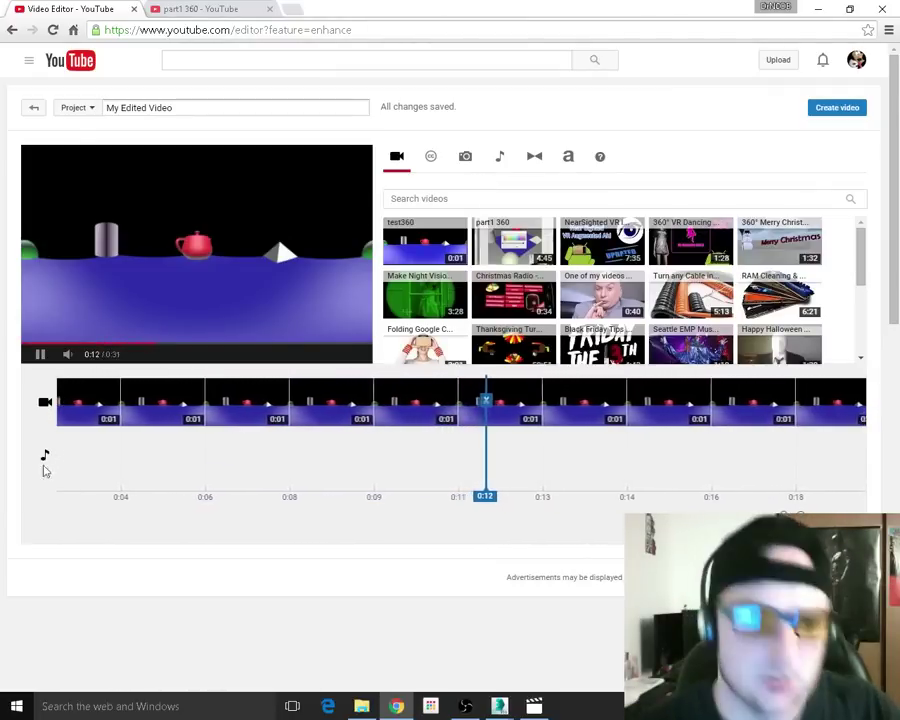
left_click(40, 355)
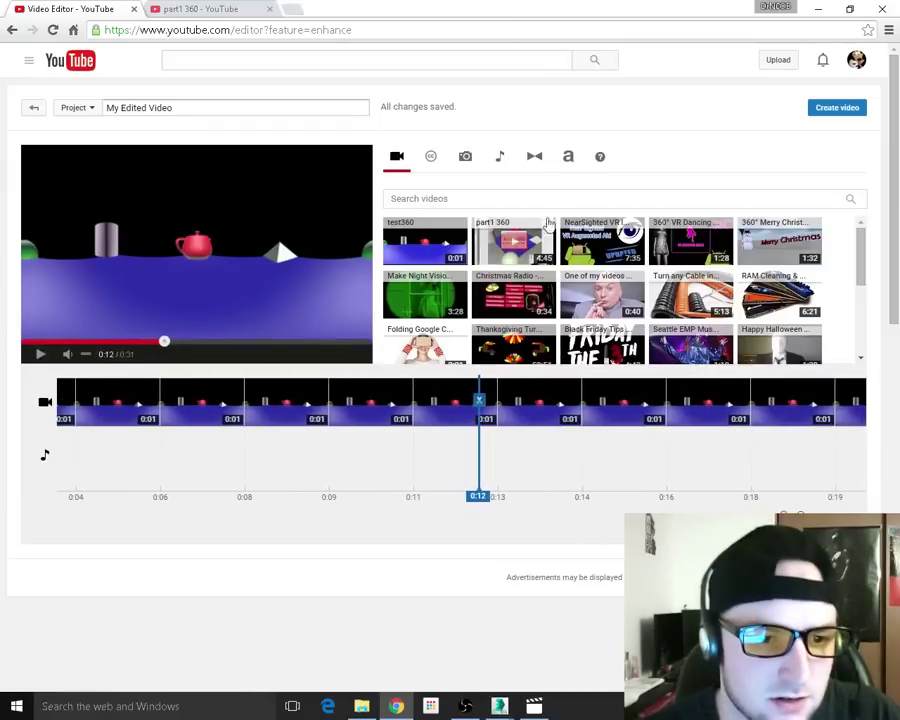
Rename the project as "ready to convert to mp4" and create the video
left_click(452, 197)
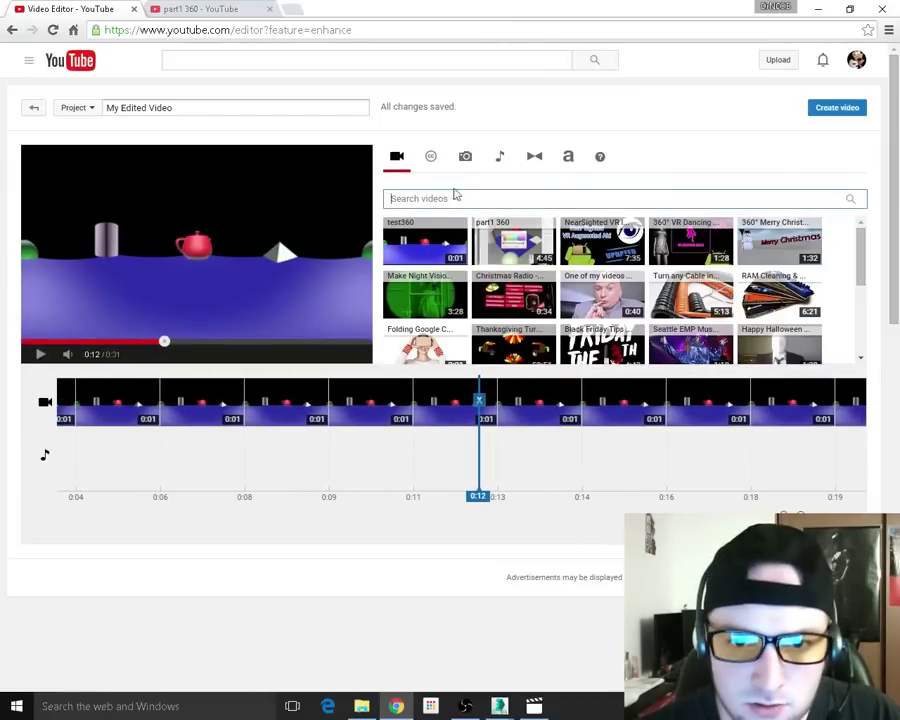
triple_click(265, 106)
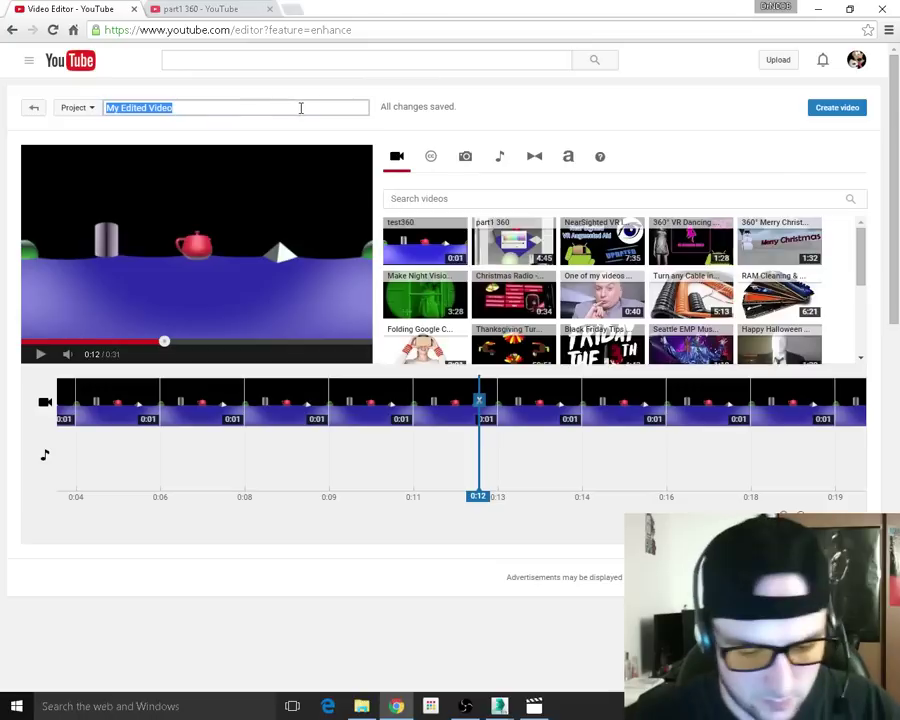
type("ready to convert to mp4")
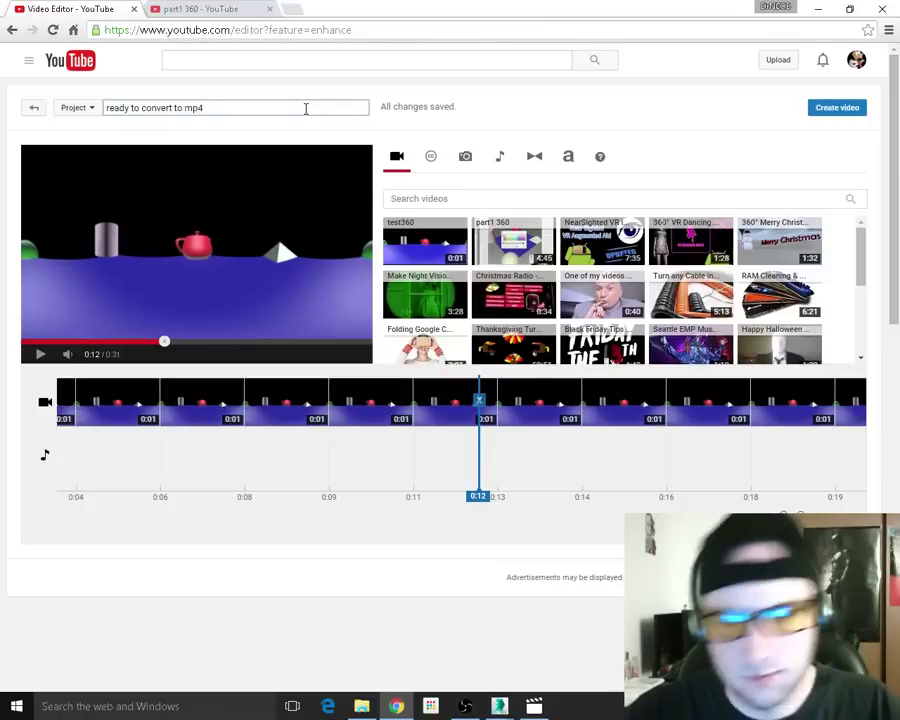
left_click(826, 110)
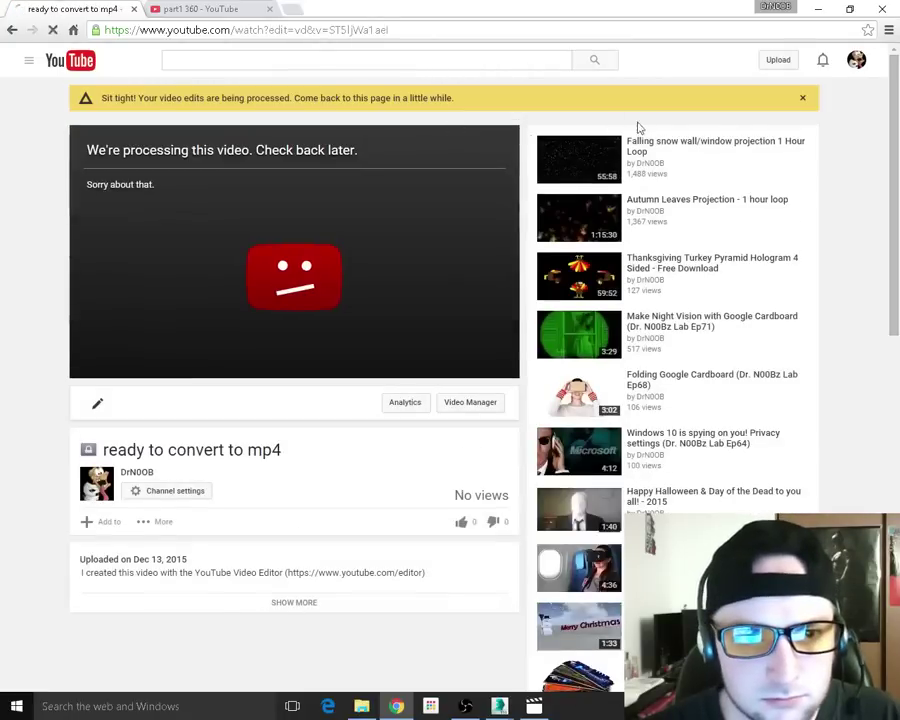
Open the Video Manager in Creator Studio and download the "ready to convert to mp4" video as an MP4
left_click(856, 60)
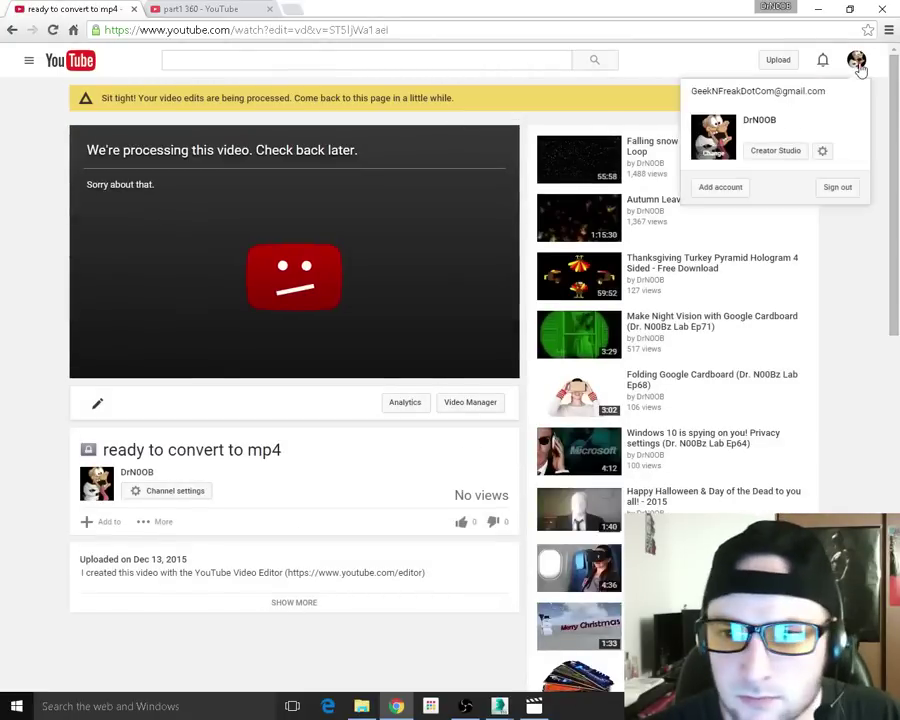
left_click(788, 150)
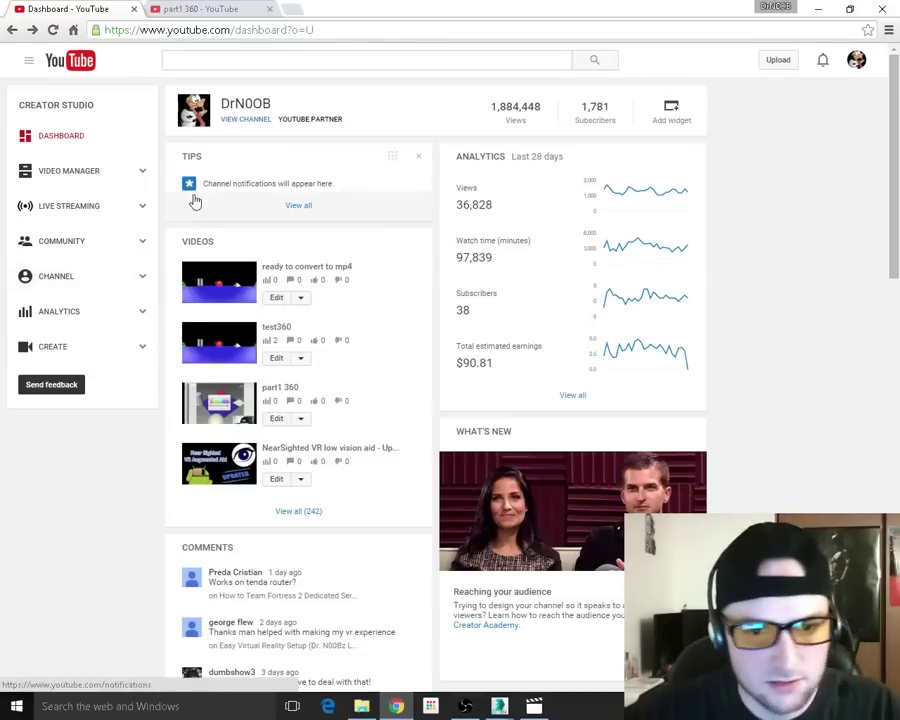
left_click(86, 176)
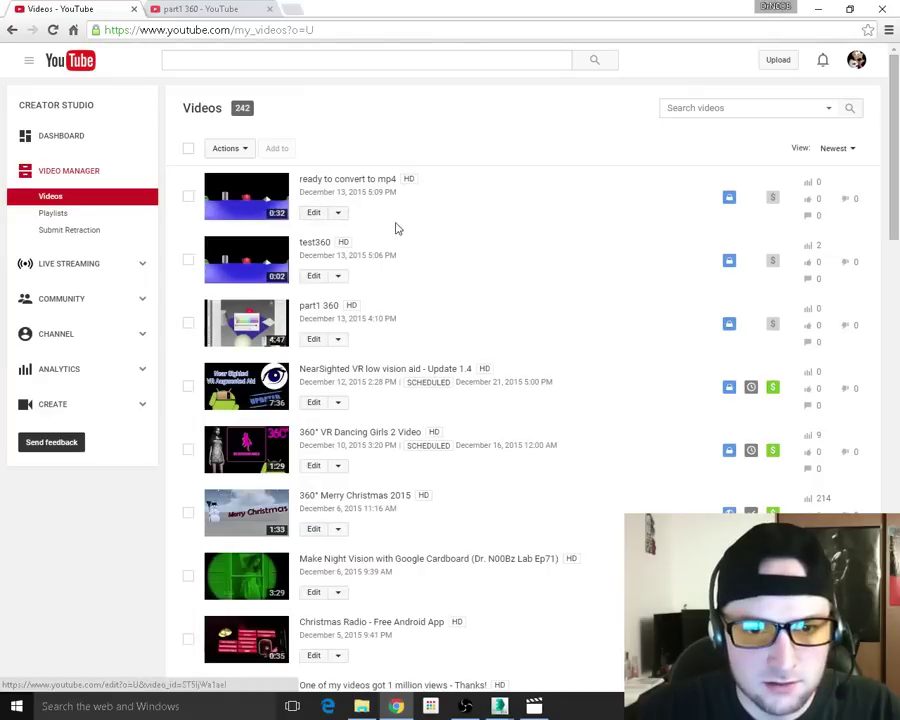
left_click(340, 214)
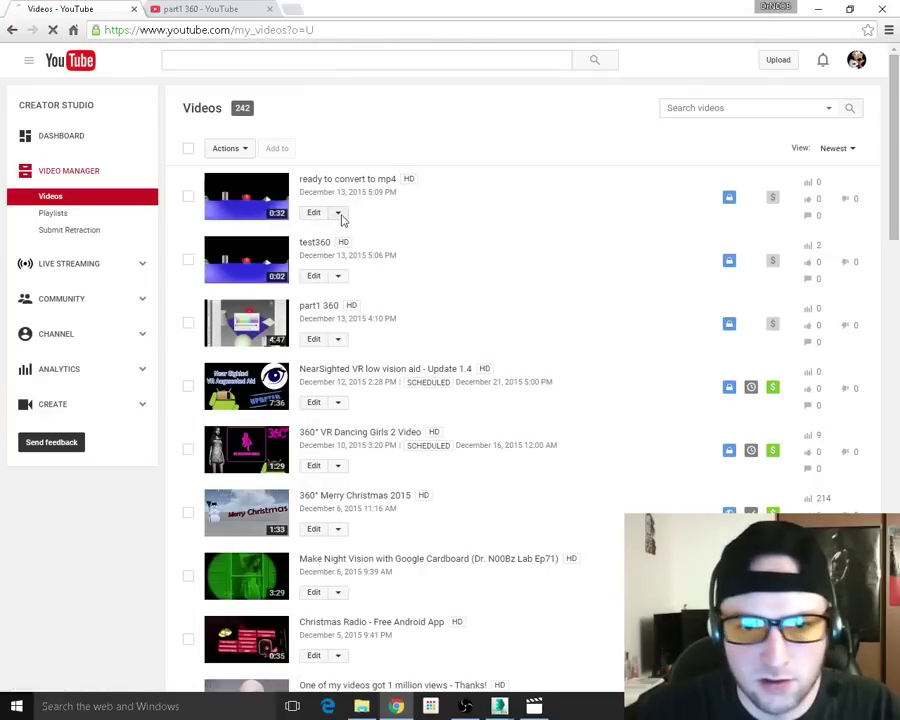
left_click(340, 216)
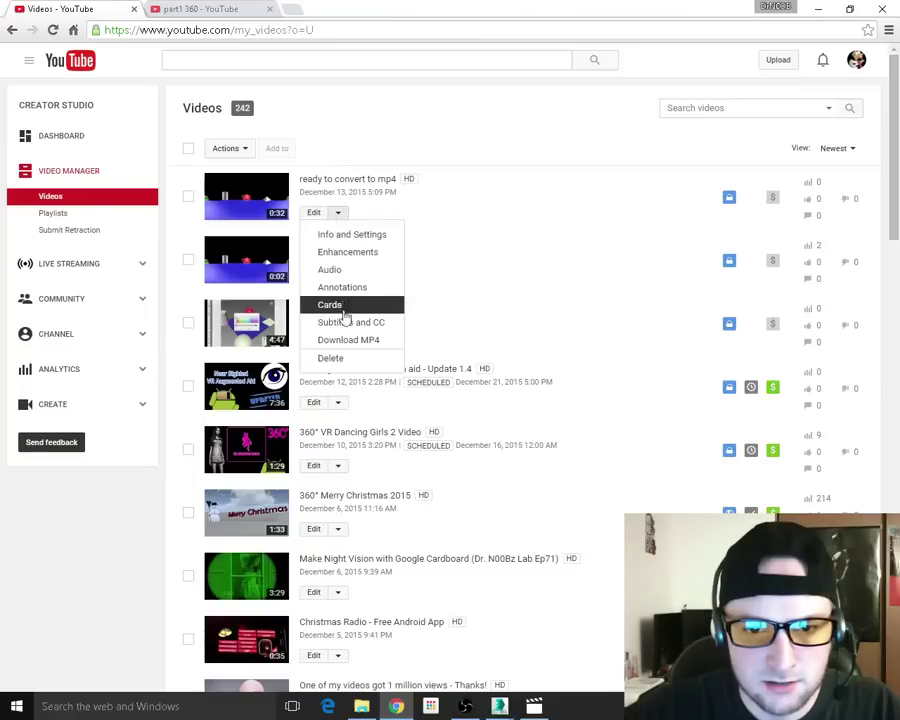
left_click(350, 340)
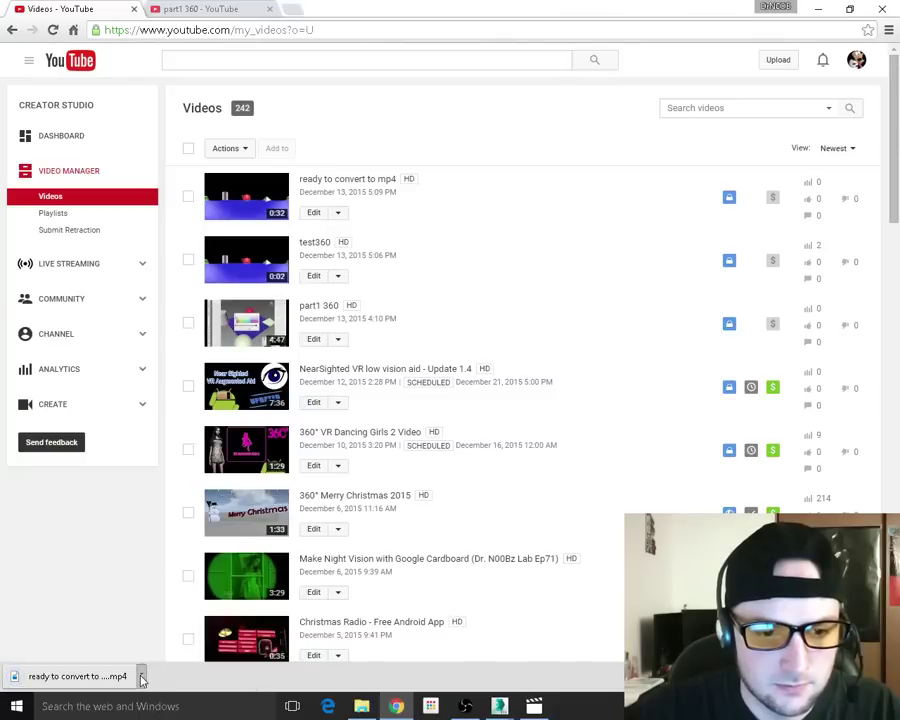
Show the downloaded MP4 in its Downloads folder and minimize Chrome and 3ds Max to expose the desktop
left_click(141, 676)
left_click(168, 635)
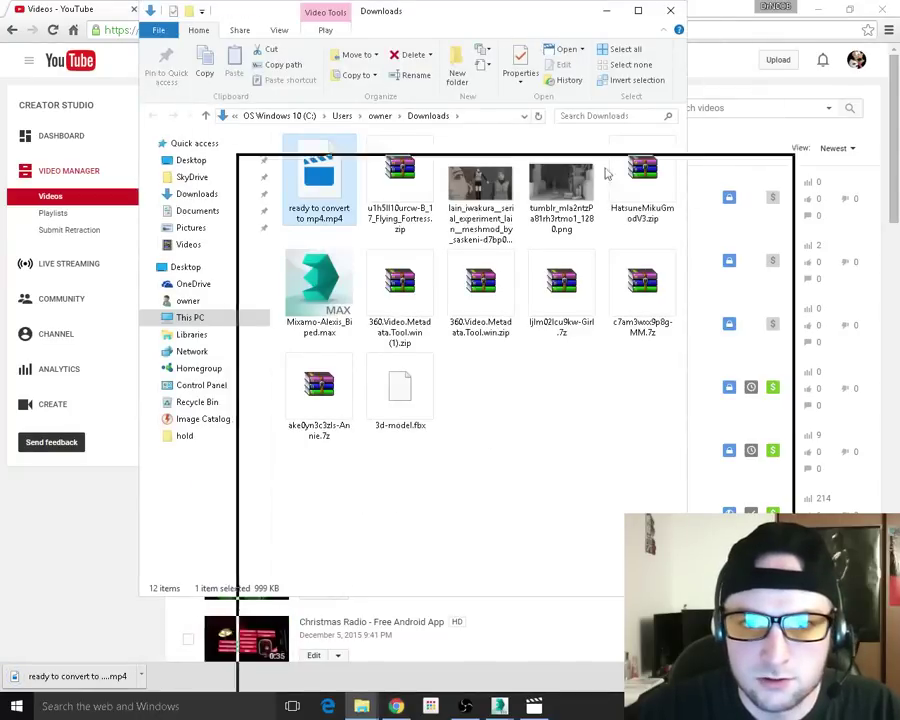
left_click_drag(355, 12, 505, 234)
left_click(820, 12)
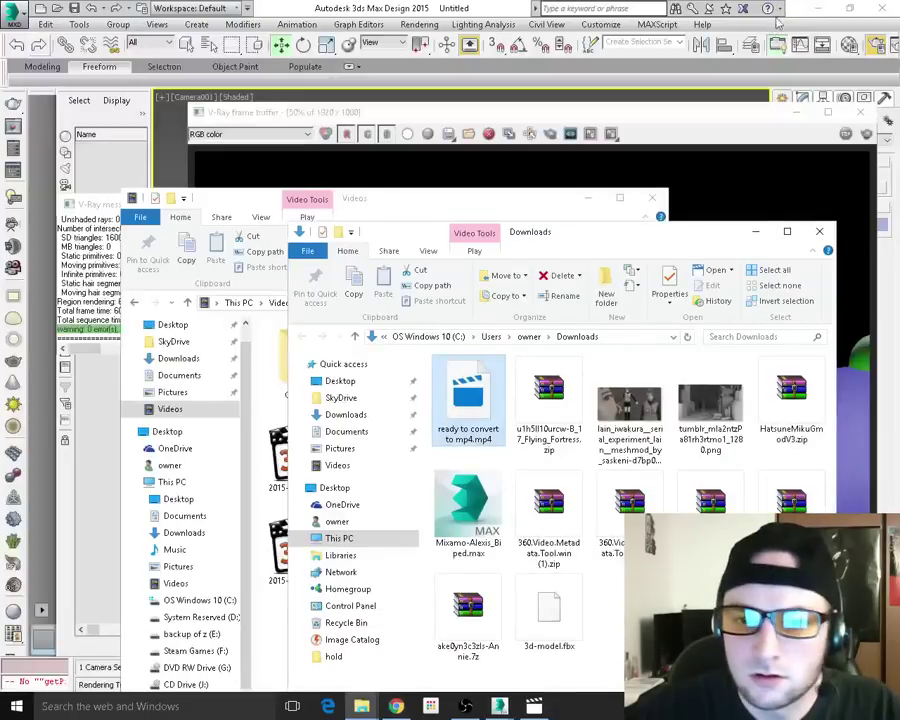
left_click(820, 12)
Move ready to convert to mp4.mp4 from Downloads to the Desktop, beside the 360 Video Metadata Tool
left_click(127, 98)
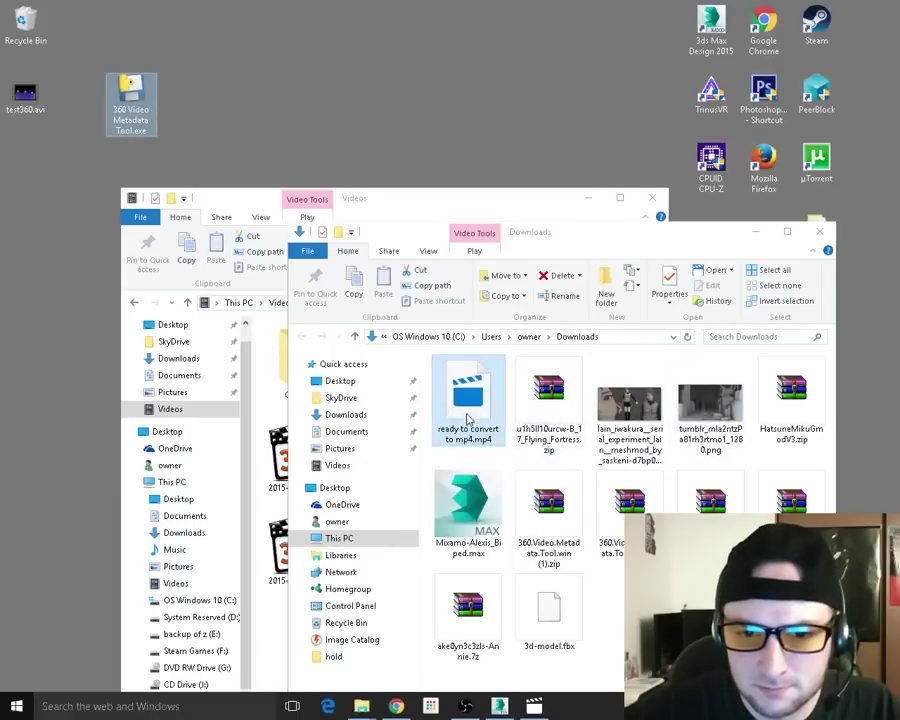
left_click_drag(468, 418, 234, 121)
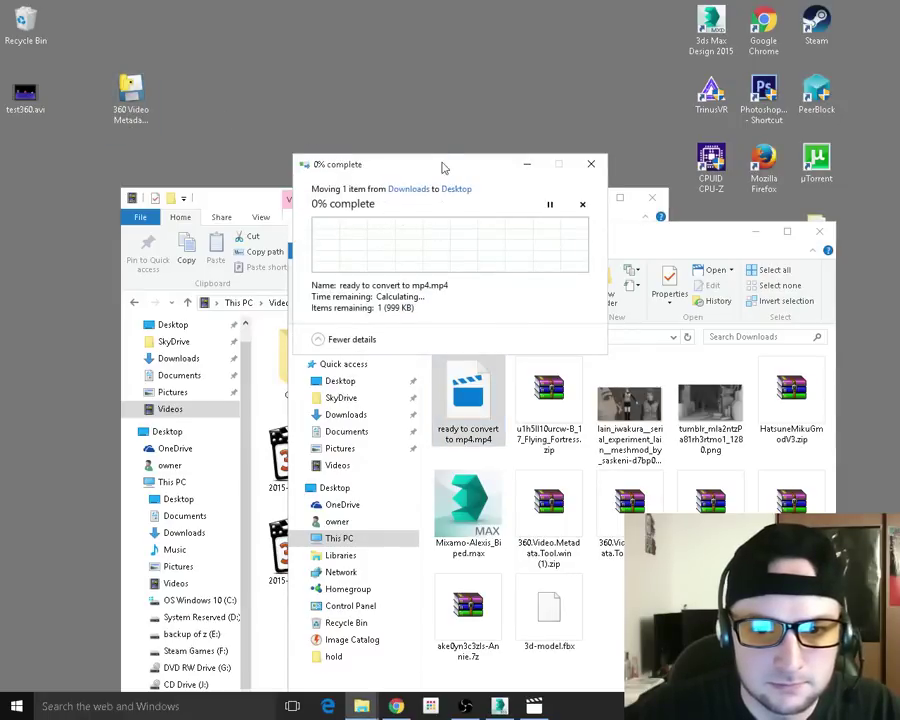
left_click_drag(440, 168, 411, 144)
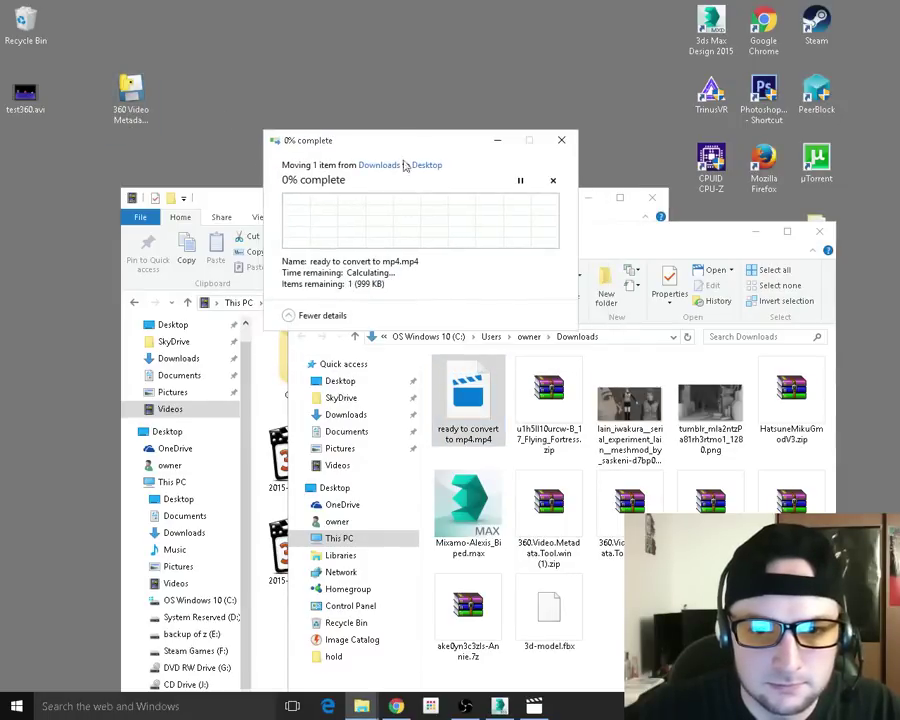
left_click(289, 316)
left_click(289, 230)
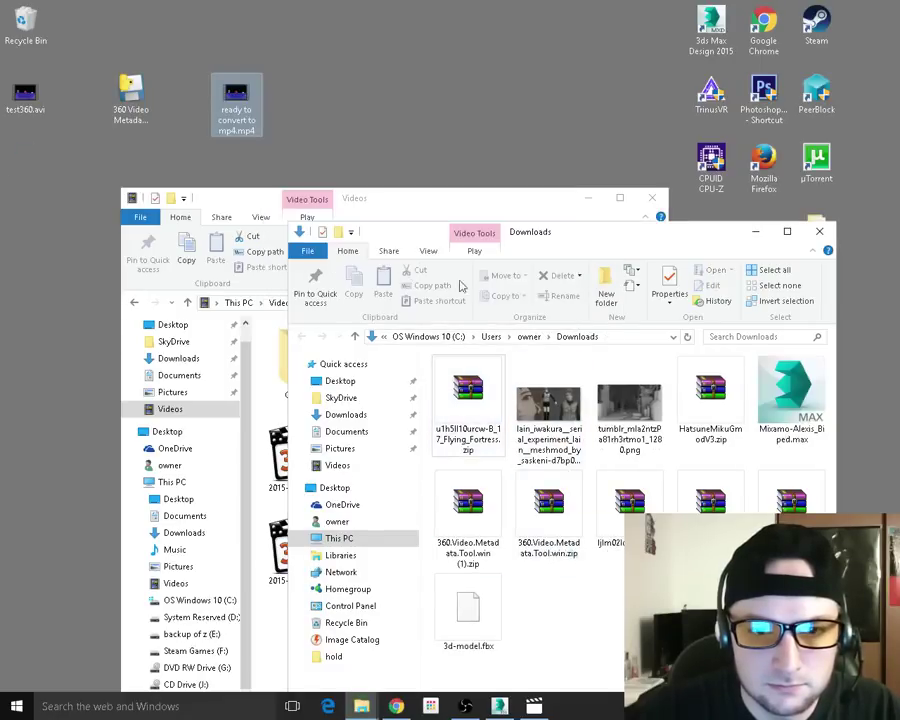
Play test360.avi from the Desktop as a check and move the file to the Recycle Bin
left_click_drag(25, 105, 115, 37)
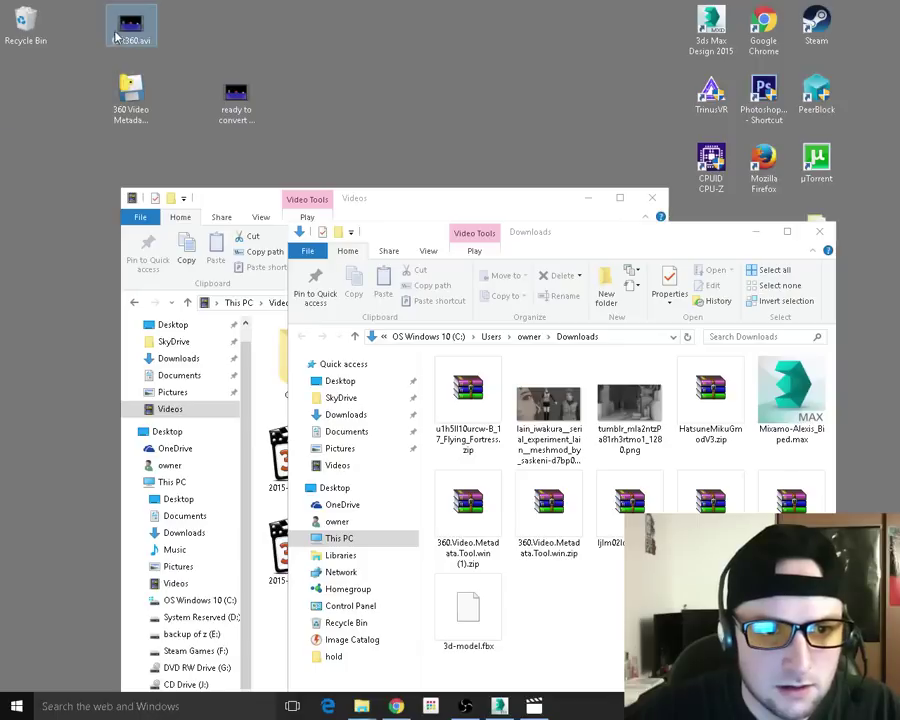
double_click(125, 35)
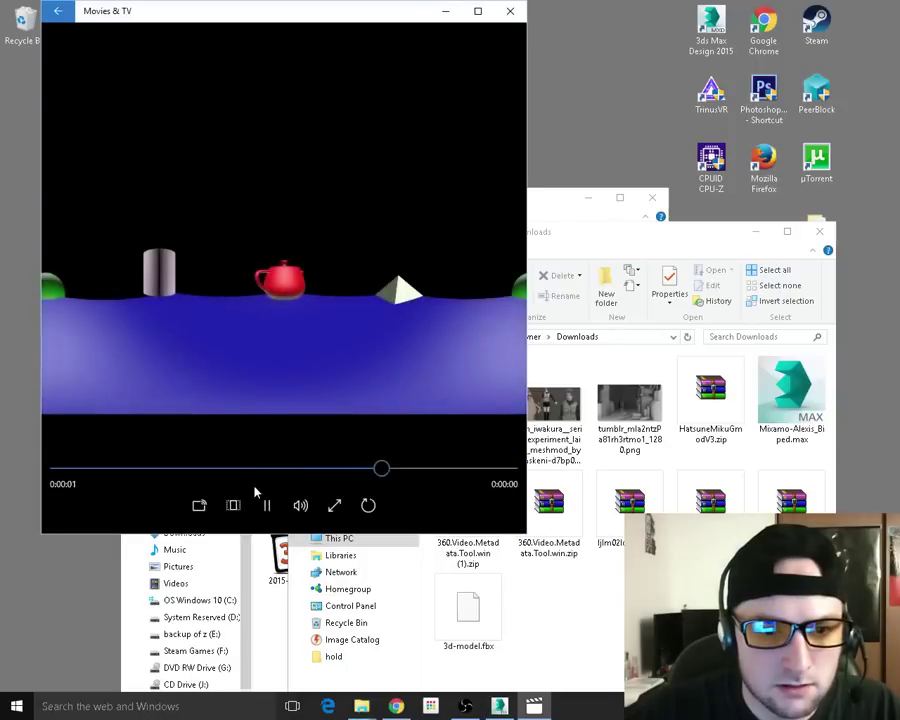
left_click(510, 10)
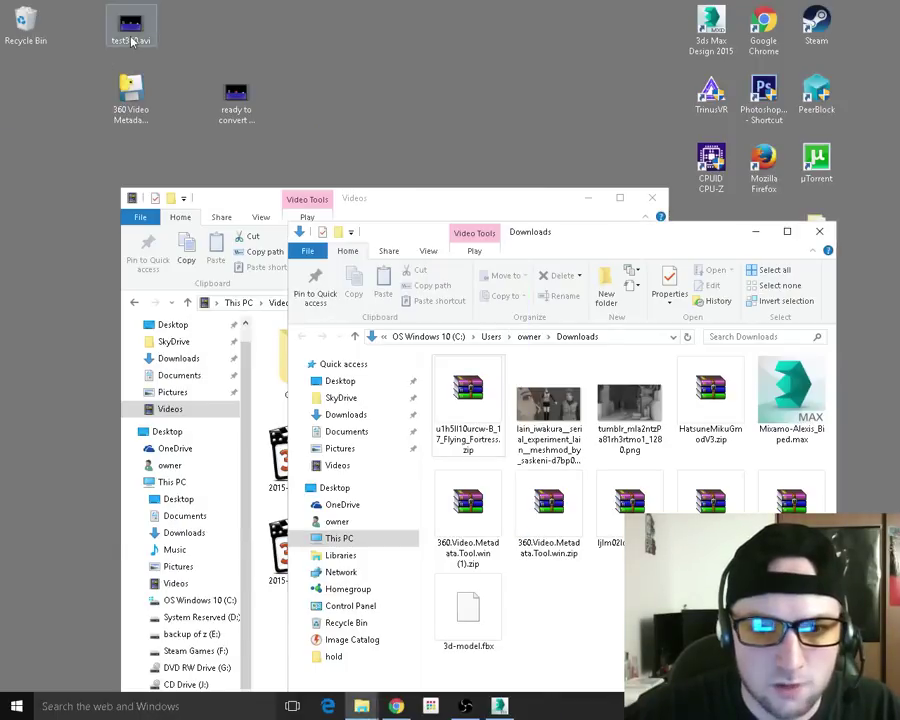
left_click_drag(130, 28, 36, 34)
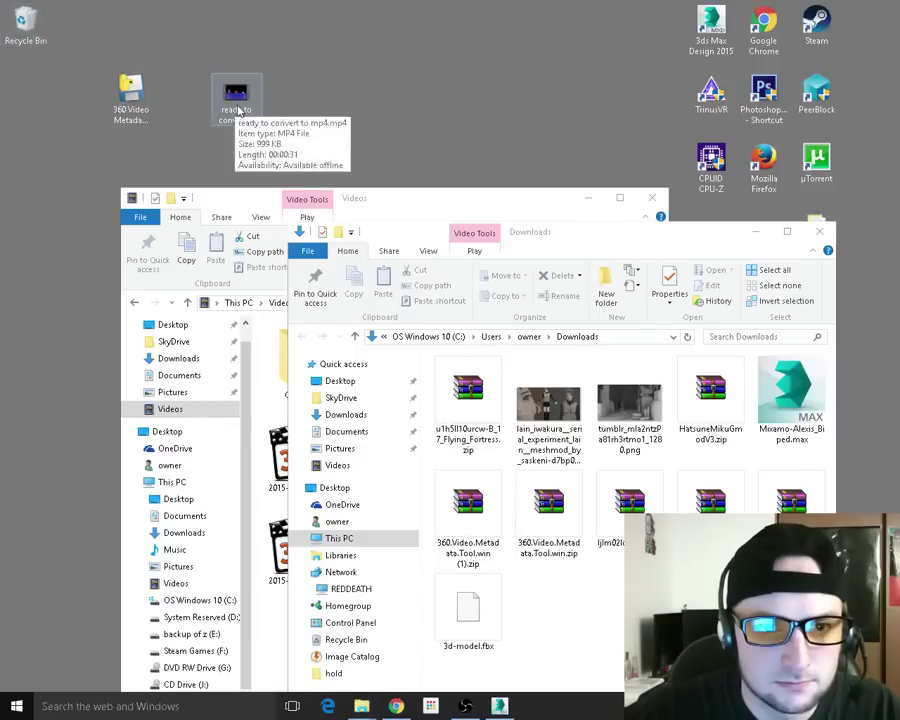
Launch the 360 Video Metadata Tool from the Desktop and load ready to convert to mp4.mp4 into it
left_click_drag(236, 100, 184, 116)
double_click(130, 100)
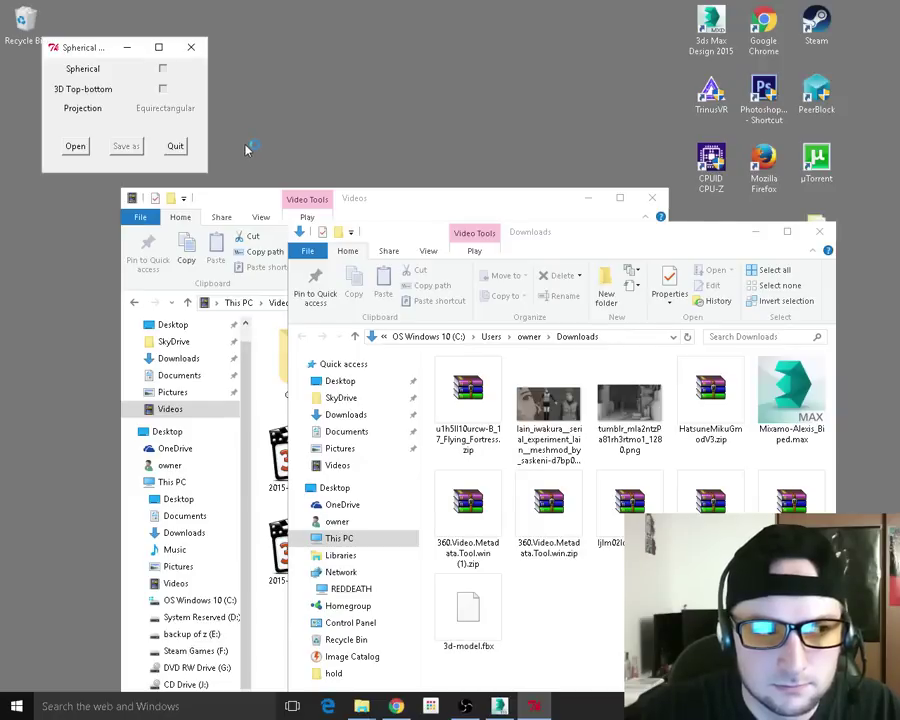
left_click_drag(112, 47, 338, 50)
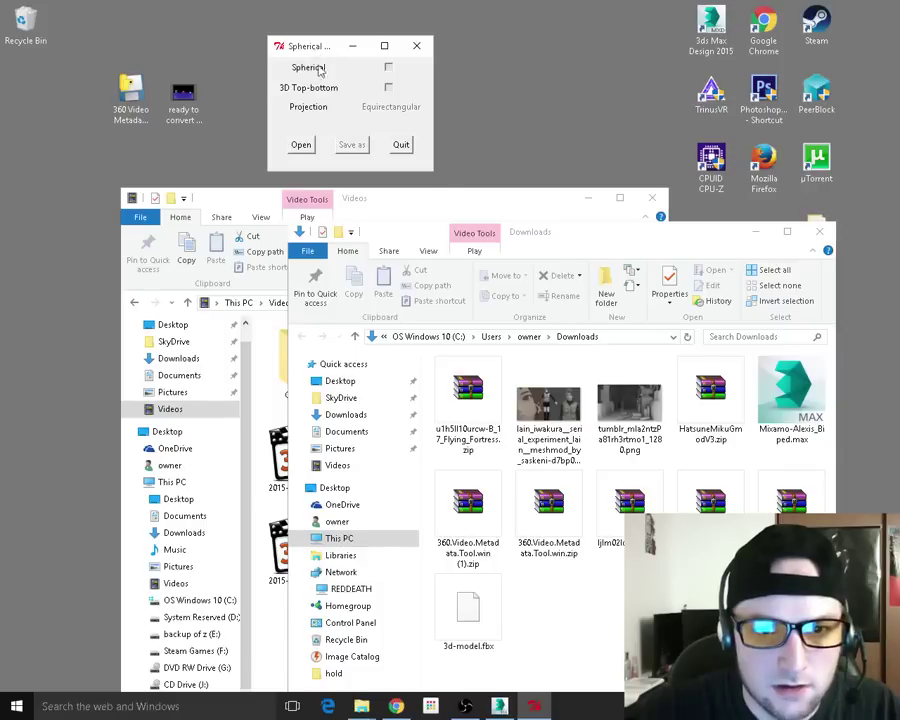
left_click(310, 160)
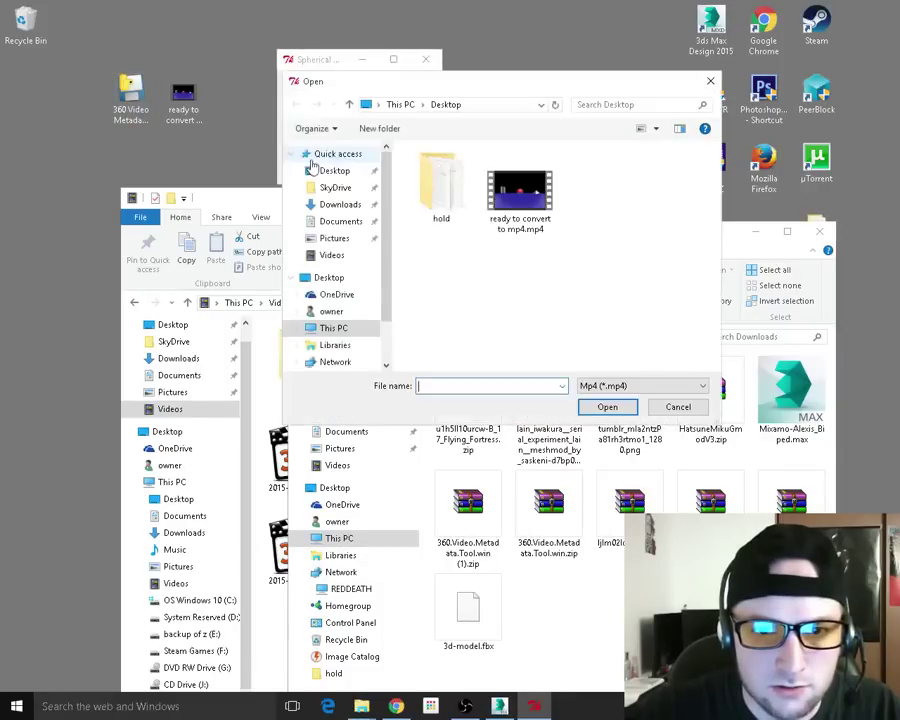
double_click(522, 195)
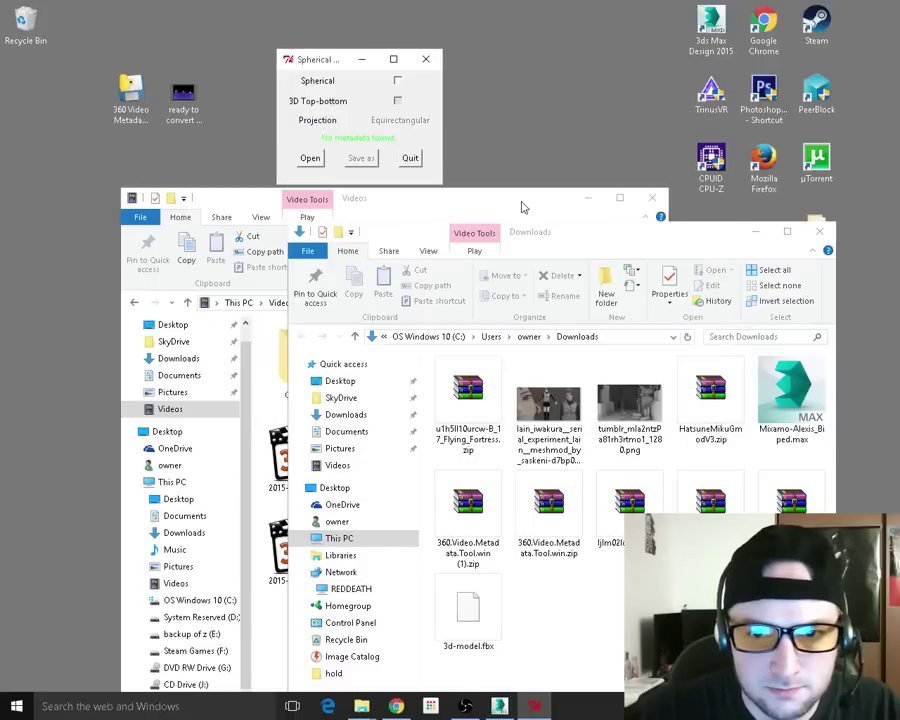
Mark the loaded video as Spherical and save the injected copy to the Desktop as demo_injected.mp4
left_click(398, 82)
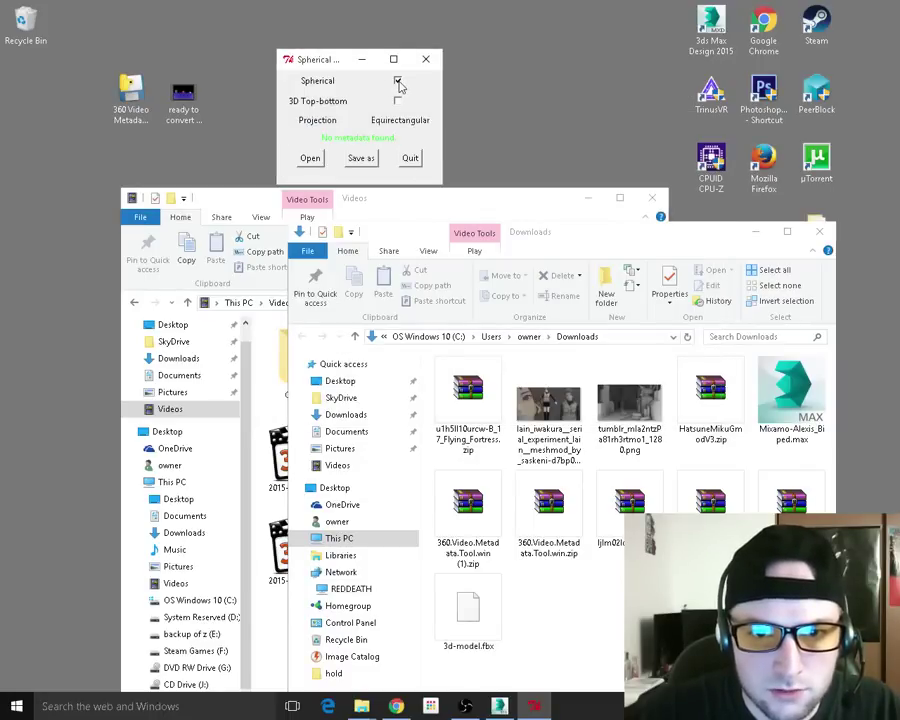
left_click(366, 162)
left_click(517, 357)
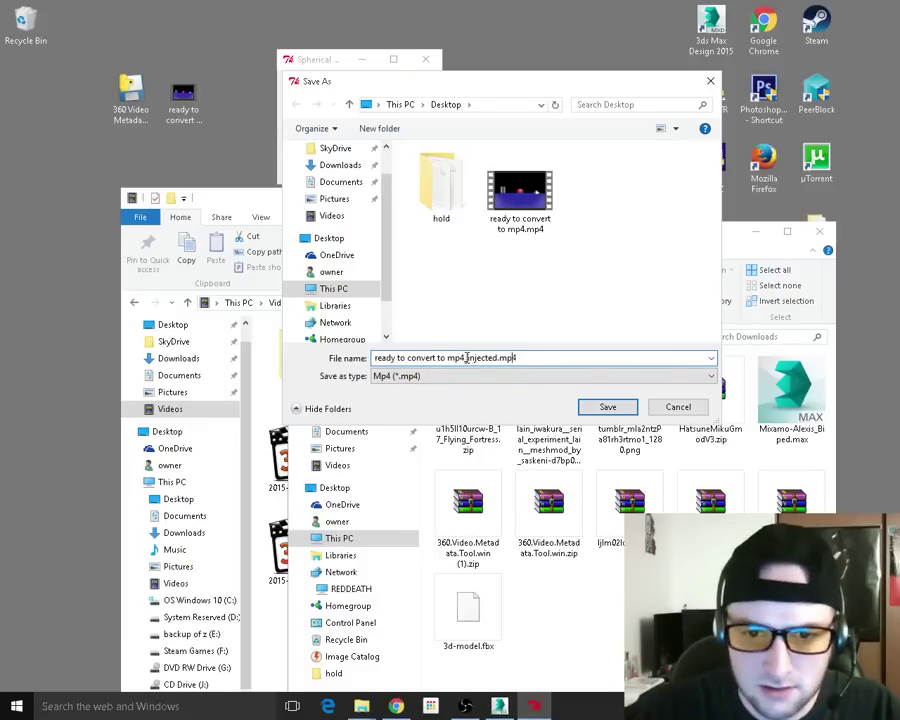
left_click_drag(466, 358, 372, 358)
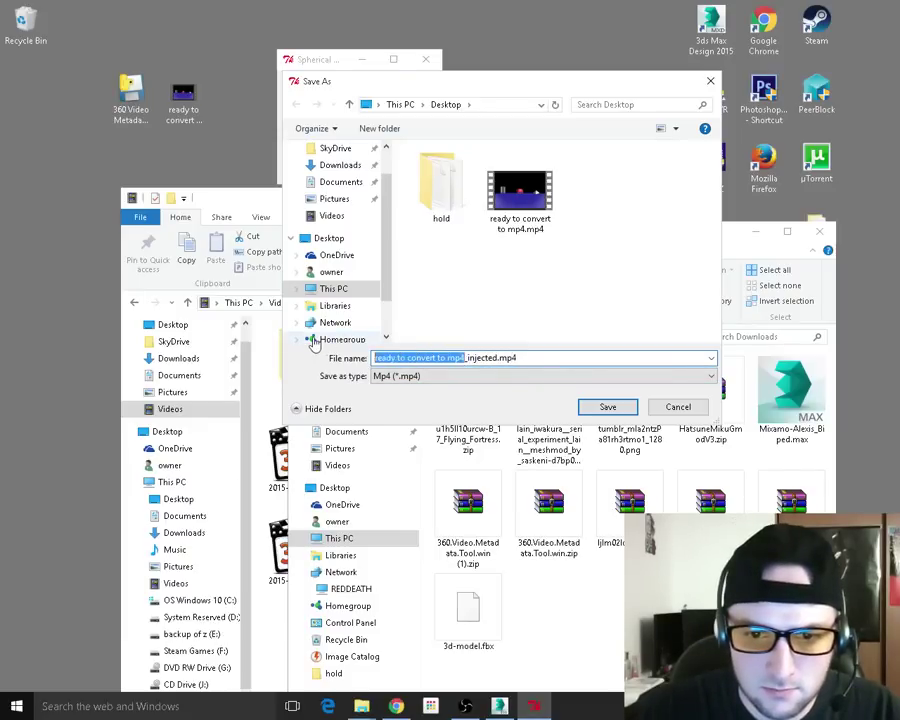
type("demo")
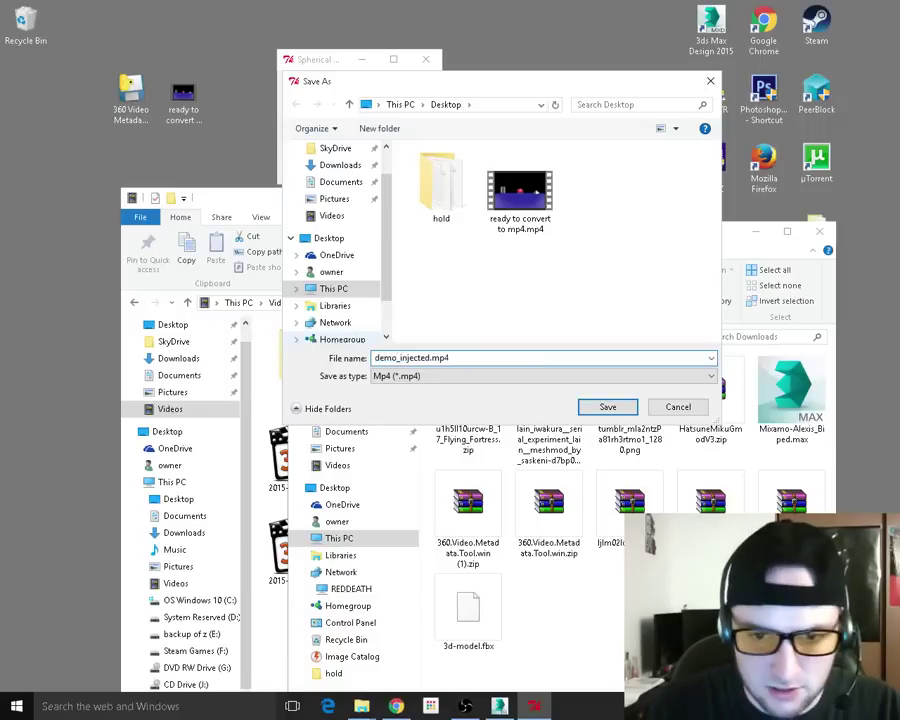
left_click(607, 406)
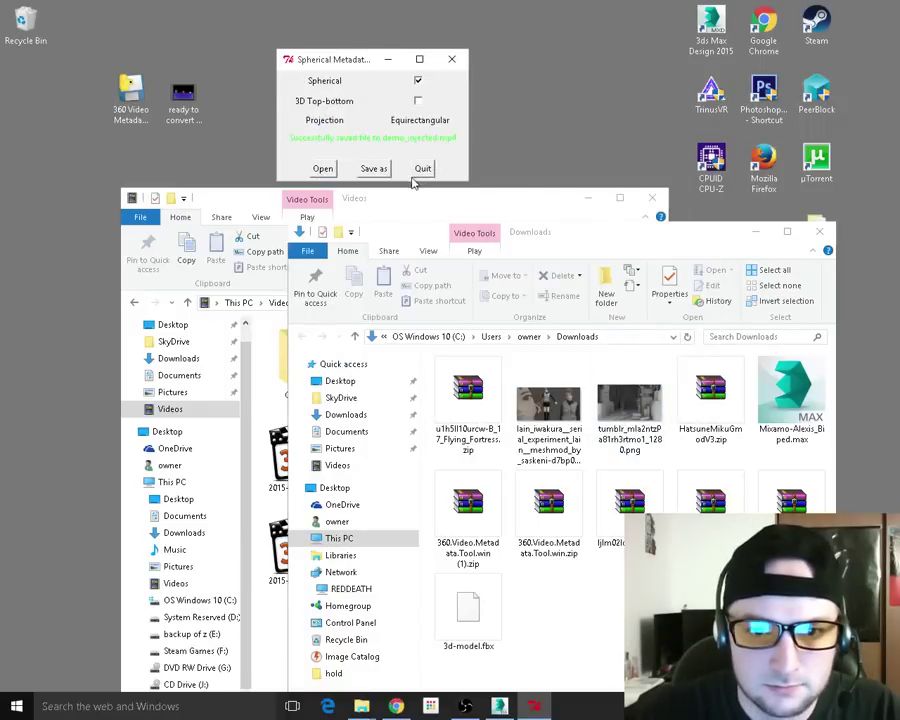
Play demo_injected.mp4 from the Desktop to check it and close the player
left_click(25, 95)
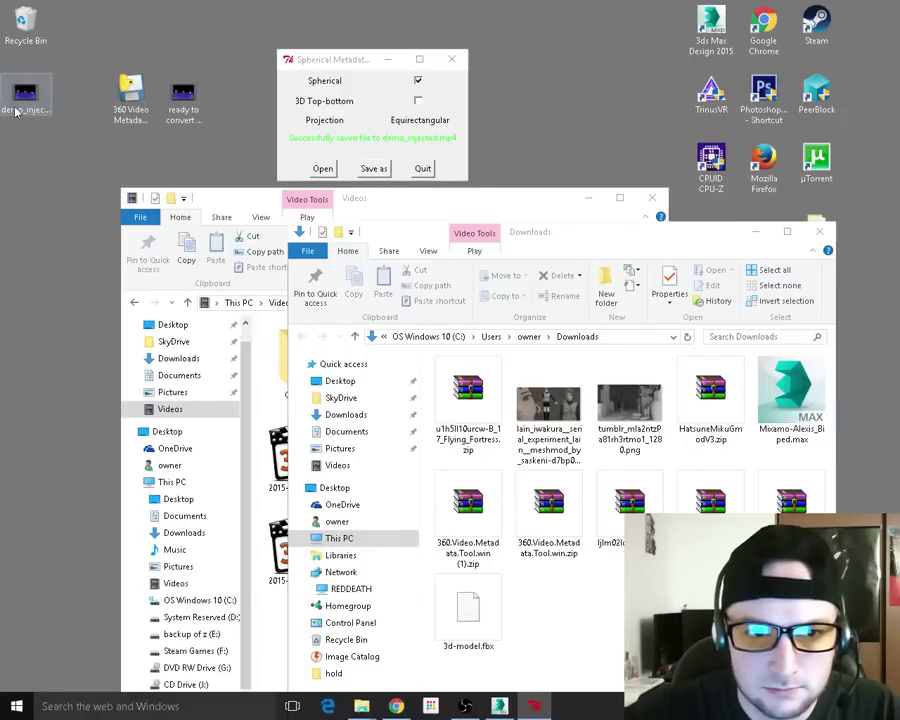
double_click(28, 102)
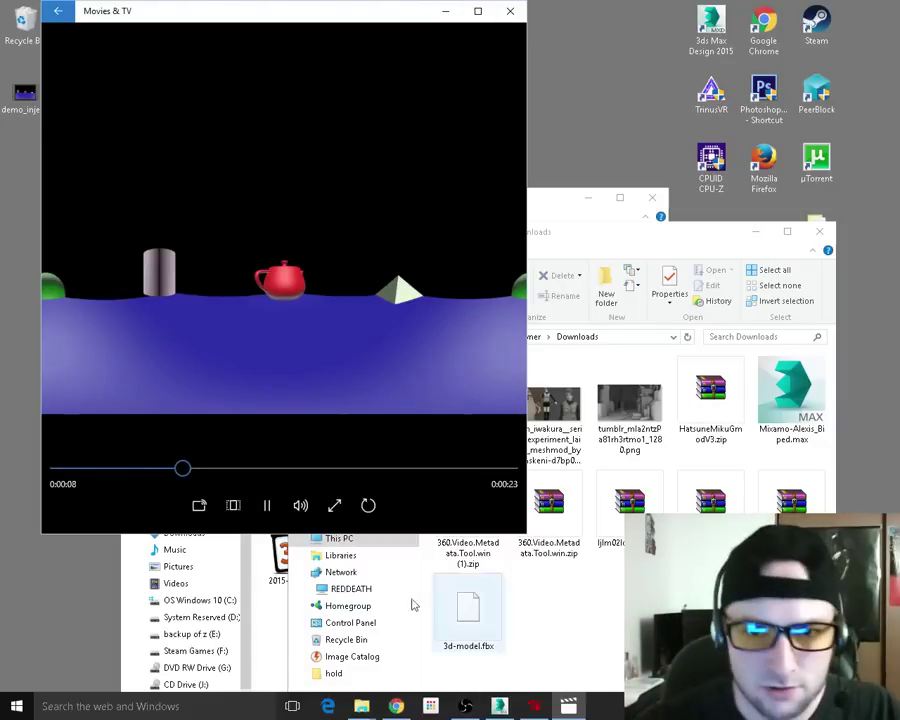
left_click(510, 11)
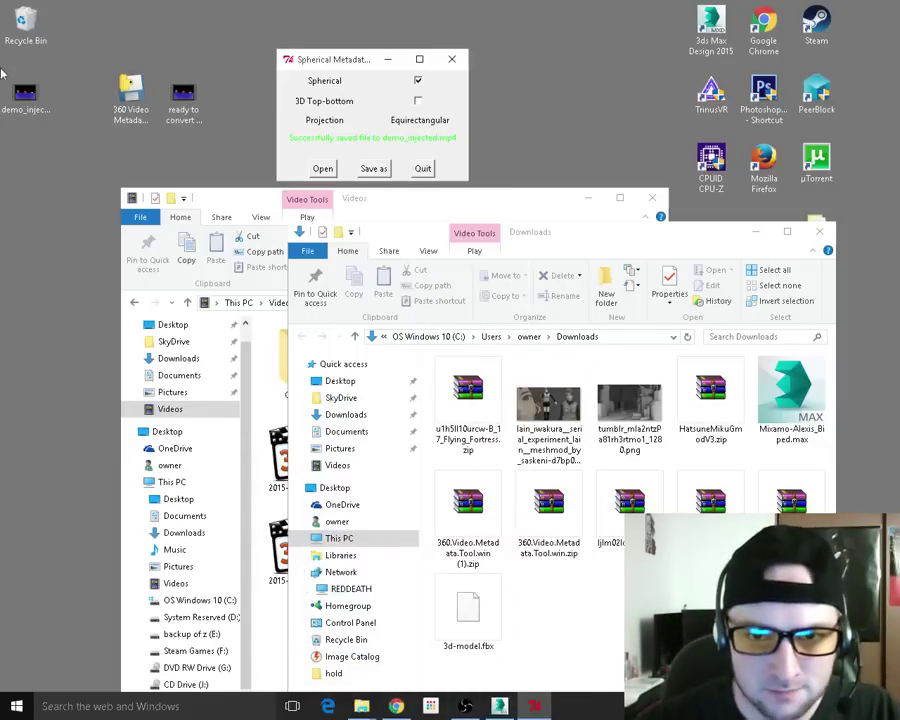
Switch to YouTube in Chrome, upload demo_injected.mp4 from the Desktop, and confirm the upload with its default details
left_click(396, 706)
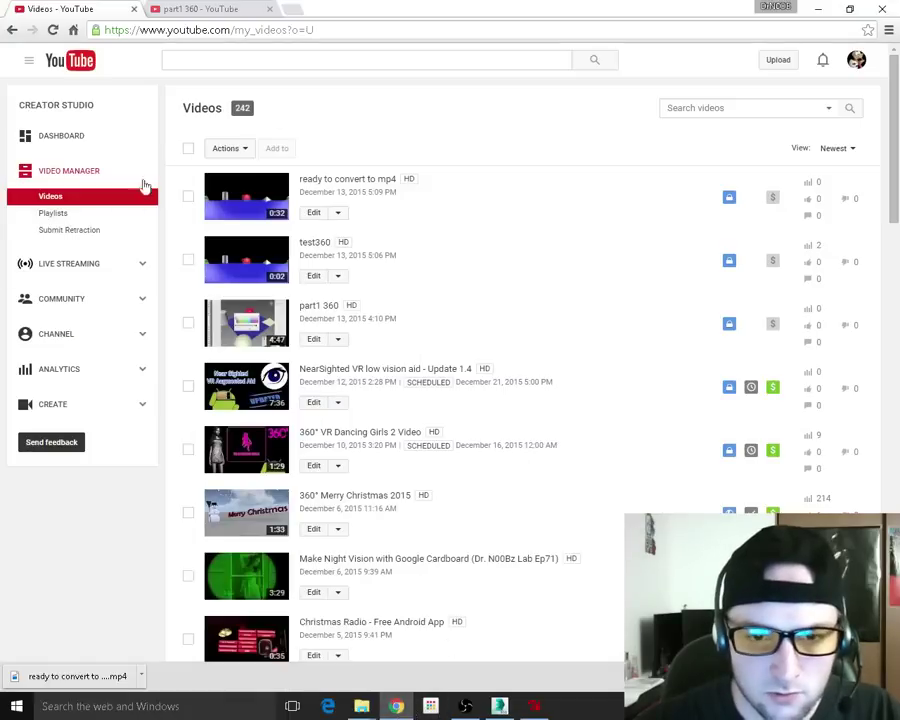
left_click(55, 198)
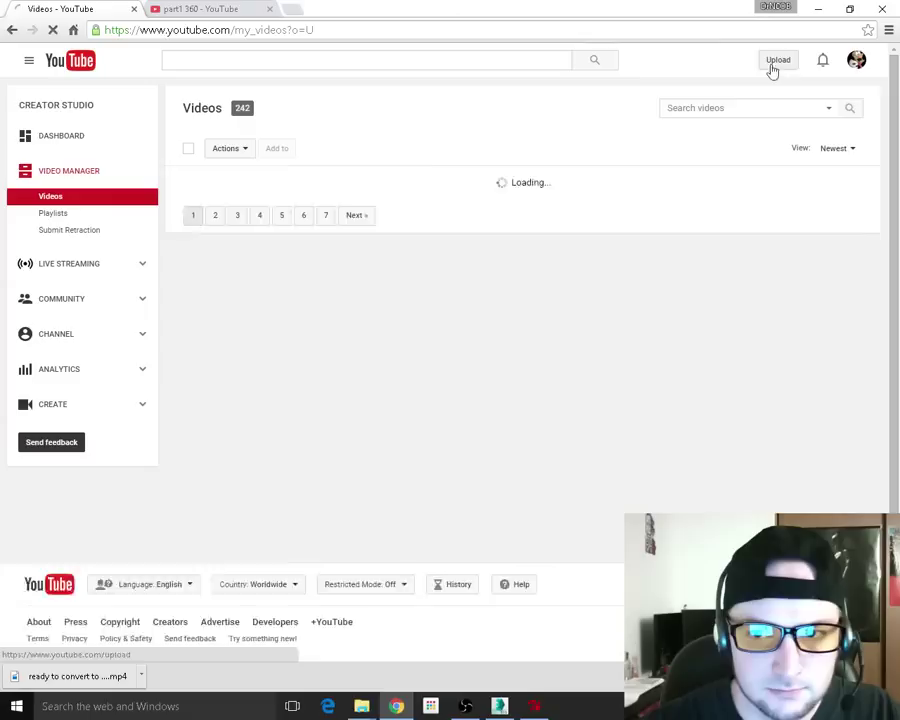
left_click(772, 68)
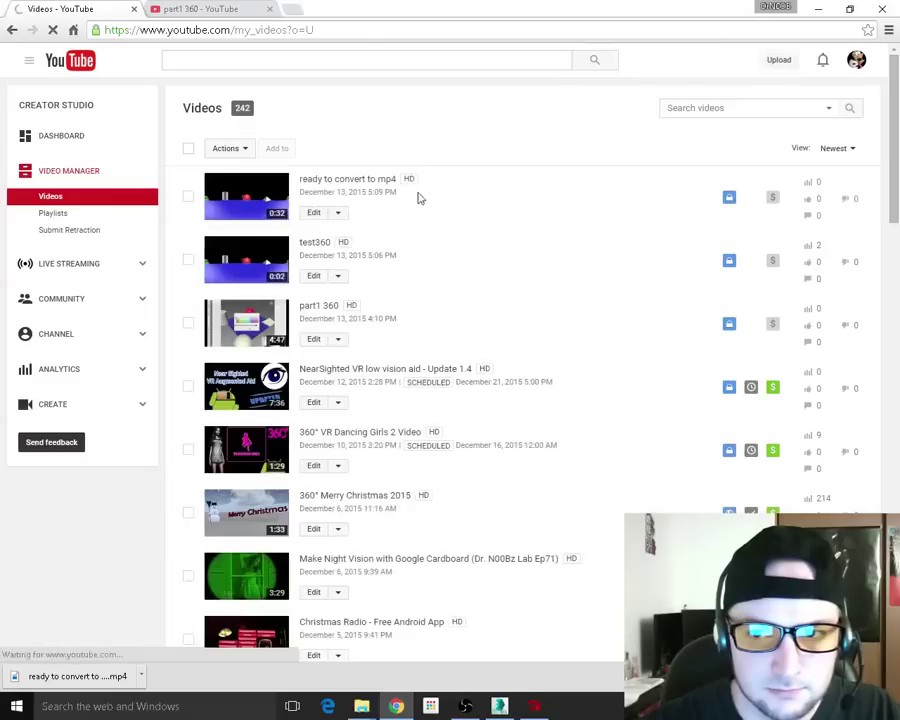
left_click_drag(434, 18, 621, 50)
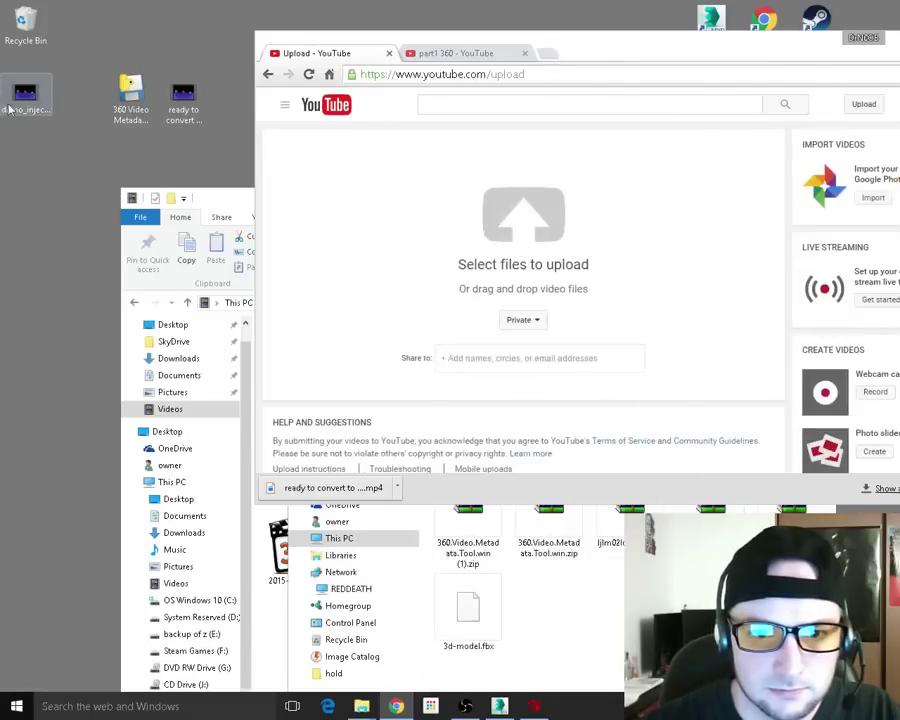
left_click_drag(24, 98, 556, 235)
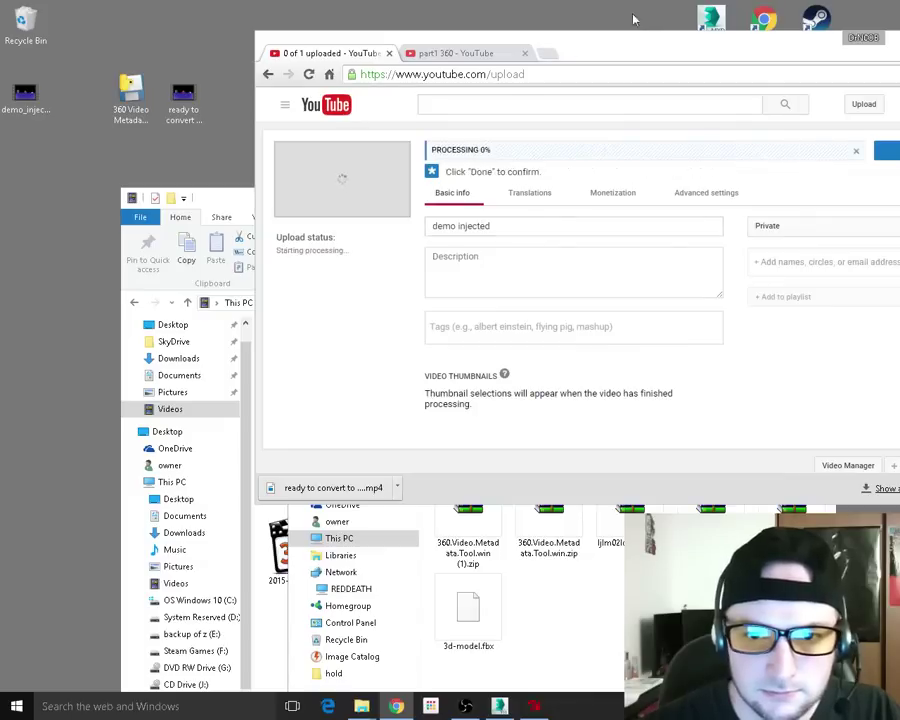
left_click_drag(630, 62, 430, 84)
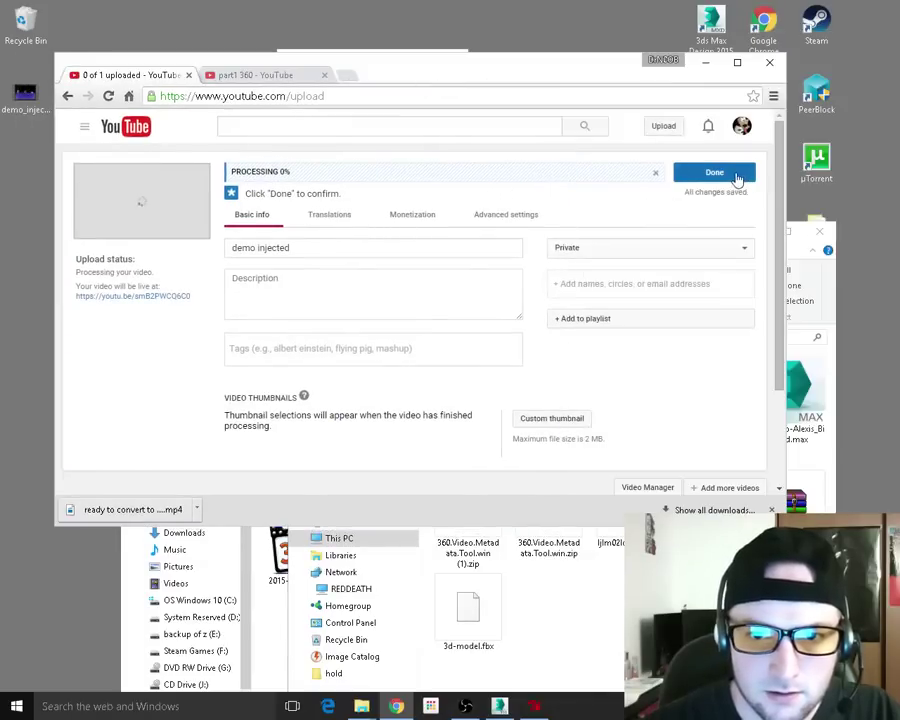
left_click(736, 174)
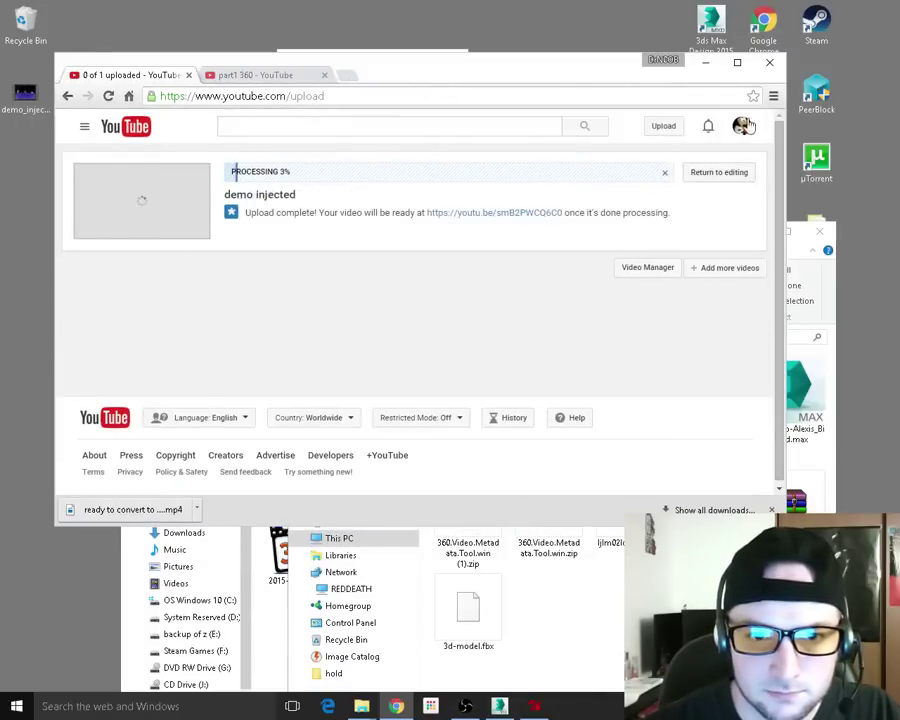
Open the demo injected video from the Creator Studio Video Manager and check its playback
left_click(743, 127)
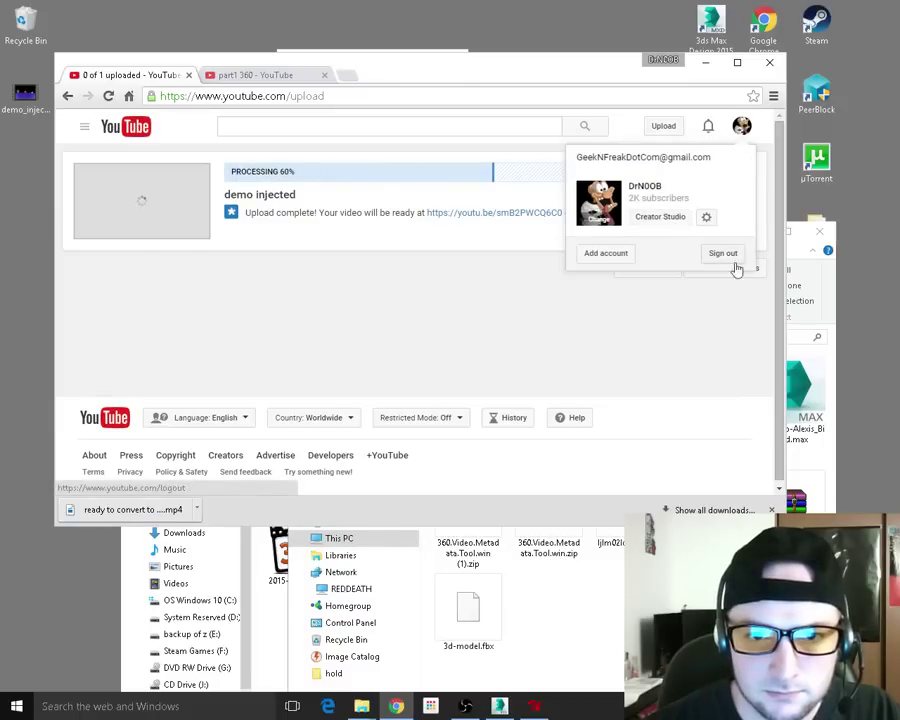
left_click(671, 217)
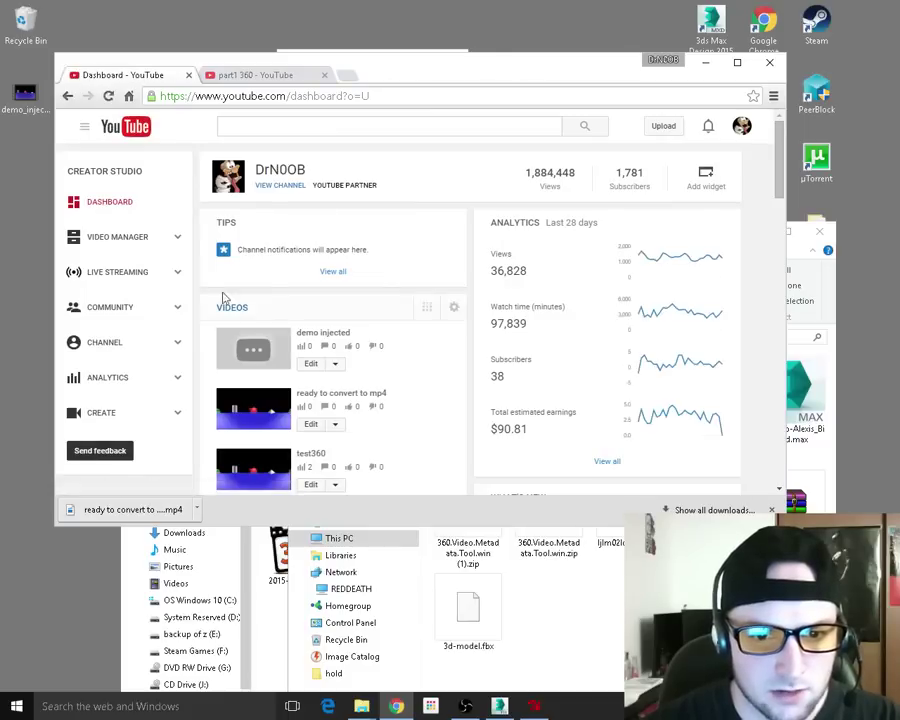
left_click(117, 238)
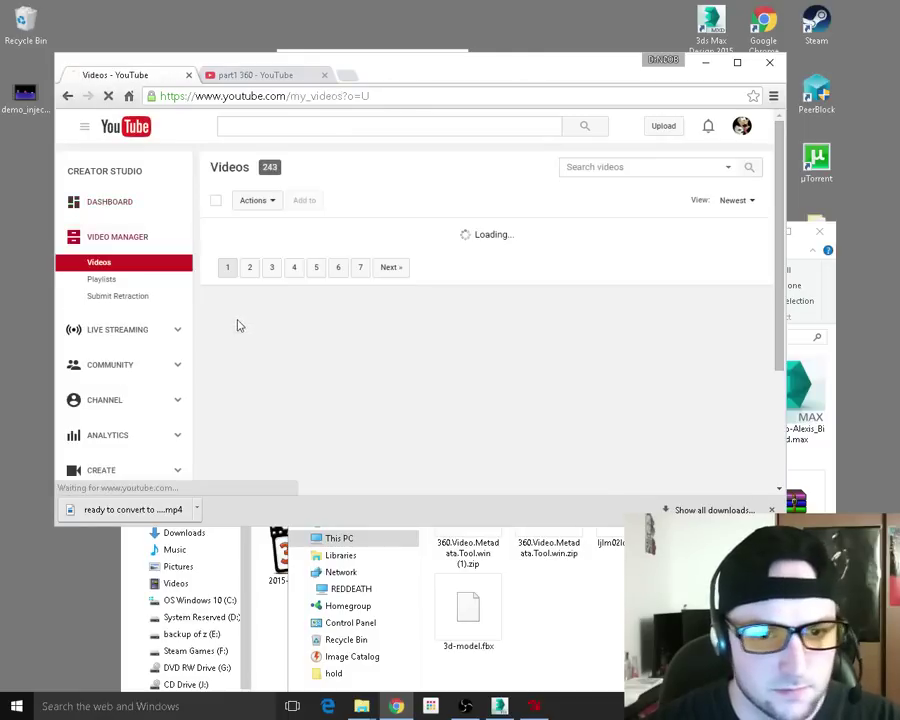
left_click(293, 246)
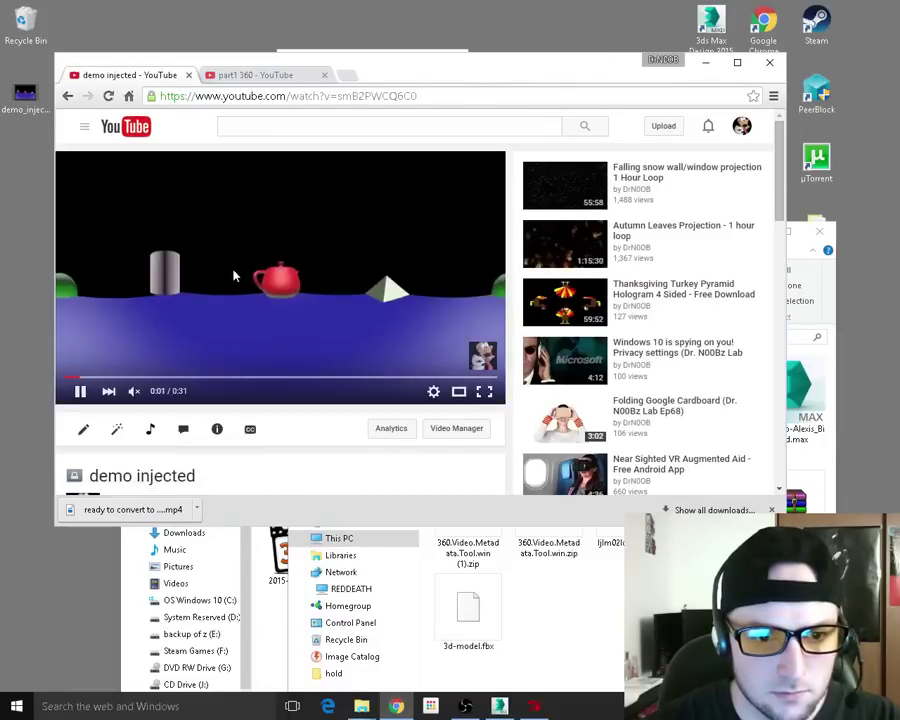
left_click(82, 393)
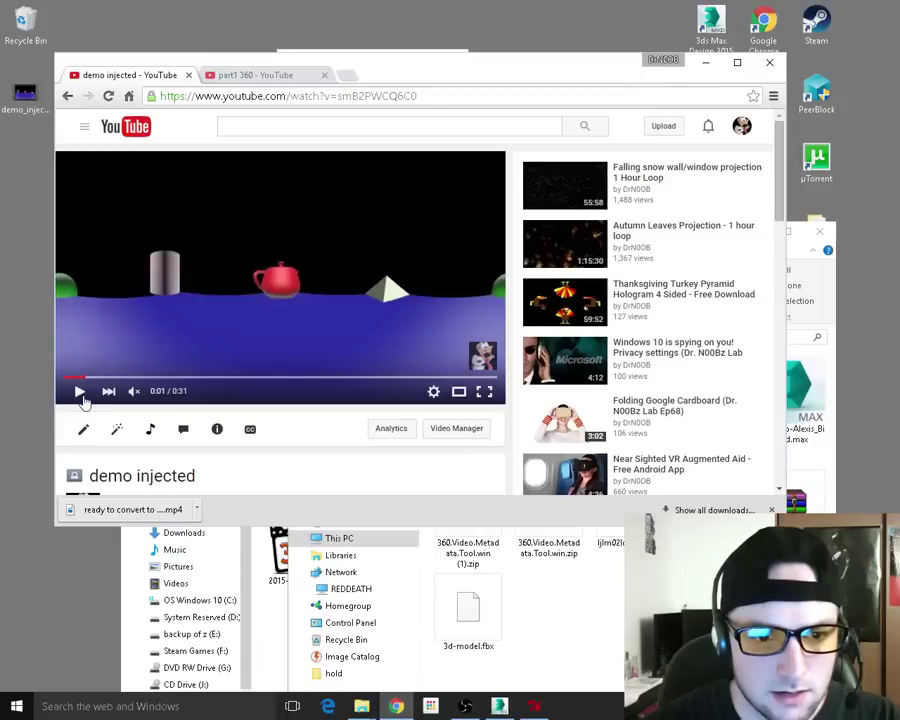
left_click(82, 393)
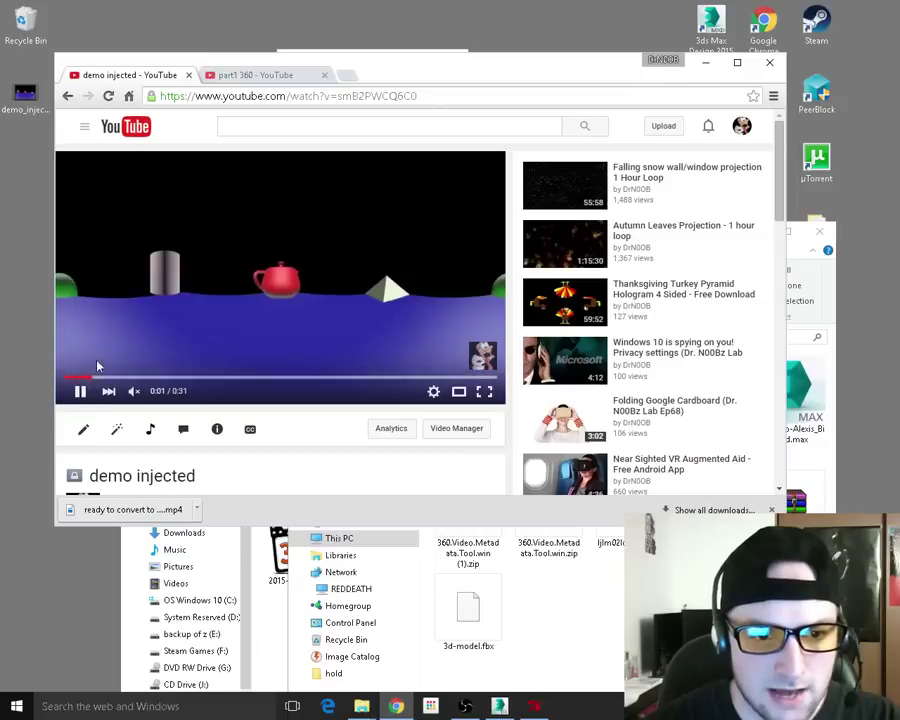
Return to Creator Studio and reopen the demo injected video from the video list
left_click(741, 126)
left_click(639, 219)
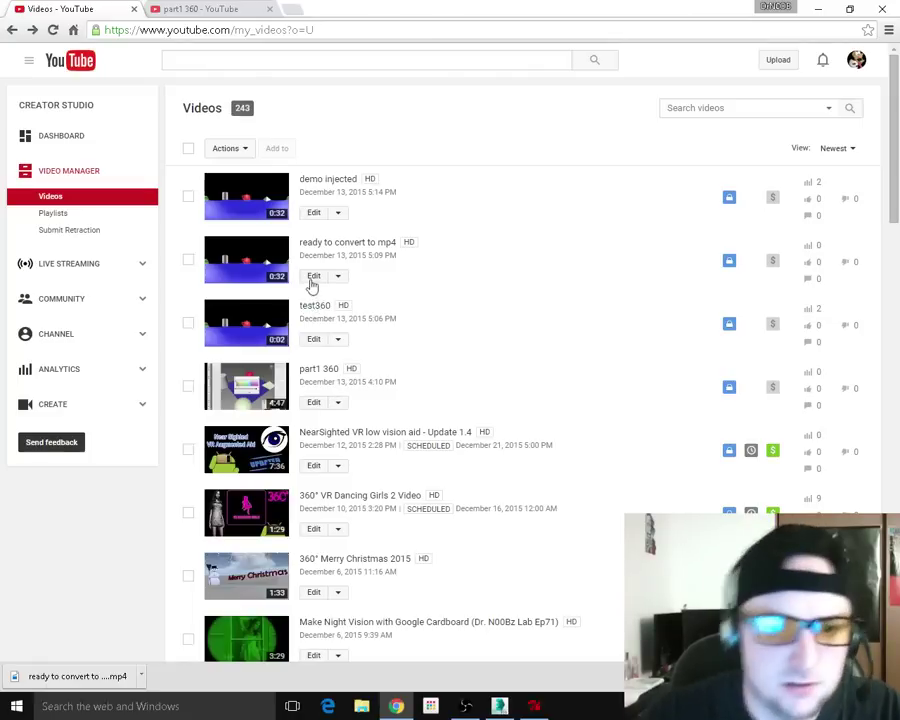
left_click(267, 203)
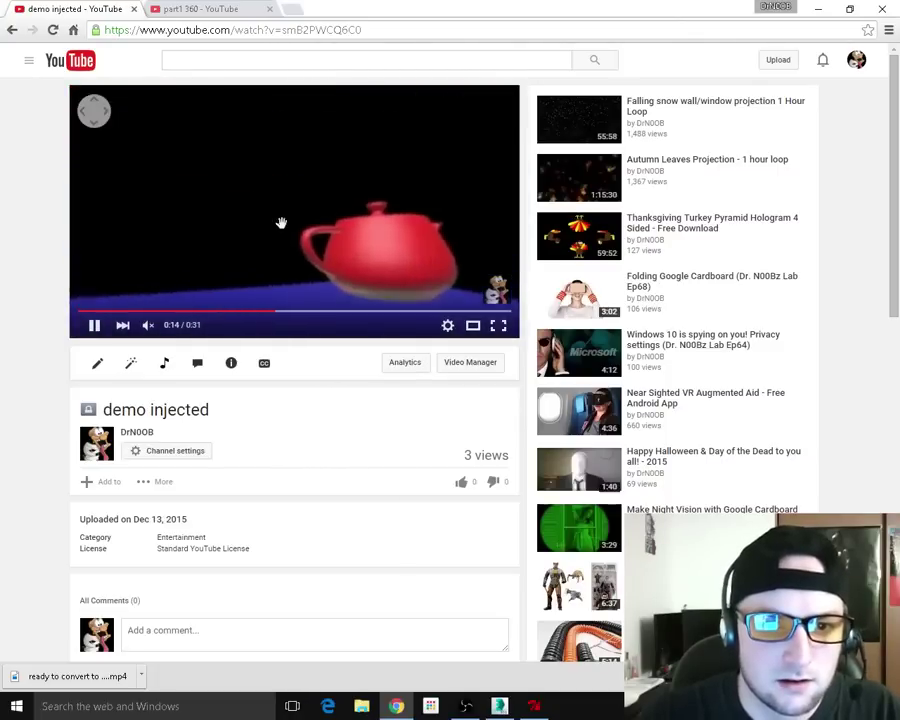
Look around the 360° scene in the demo injected video, both during playback and with the video paused
left_click_drag(389, 228, 272, 287)
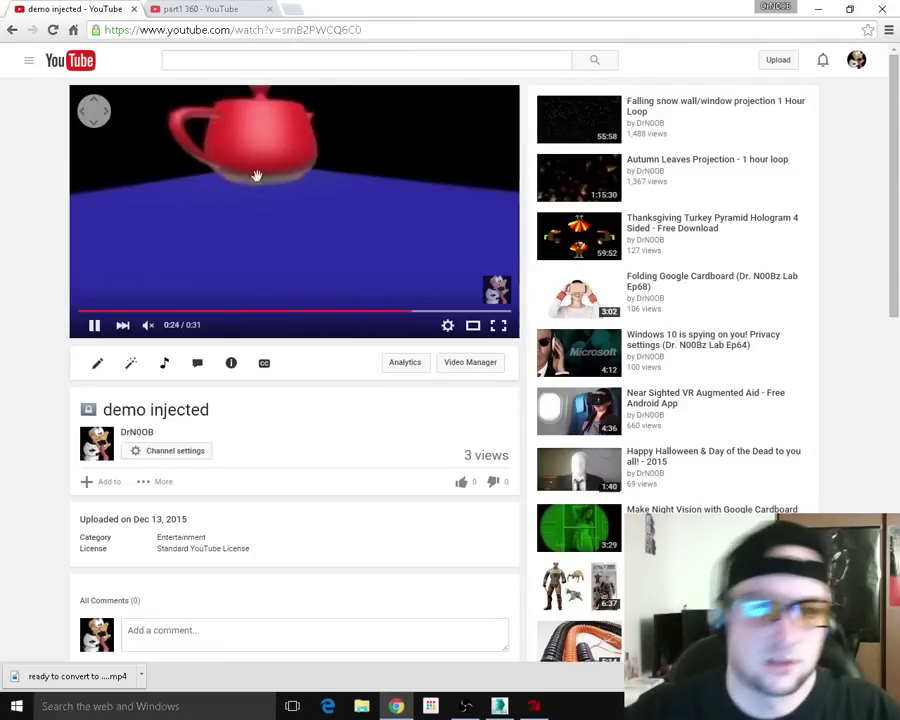
left_click_drag(256, 176, 392, 227)
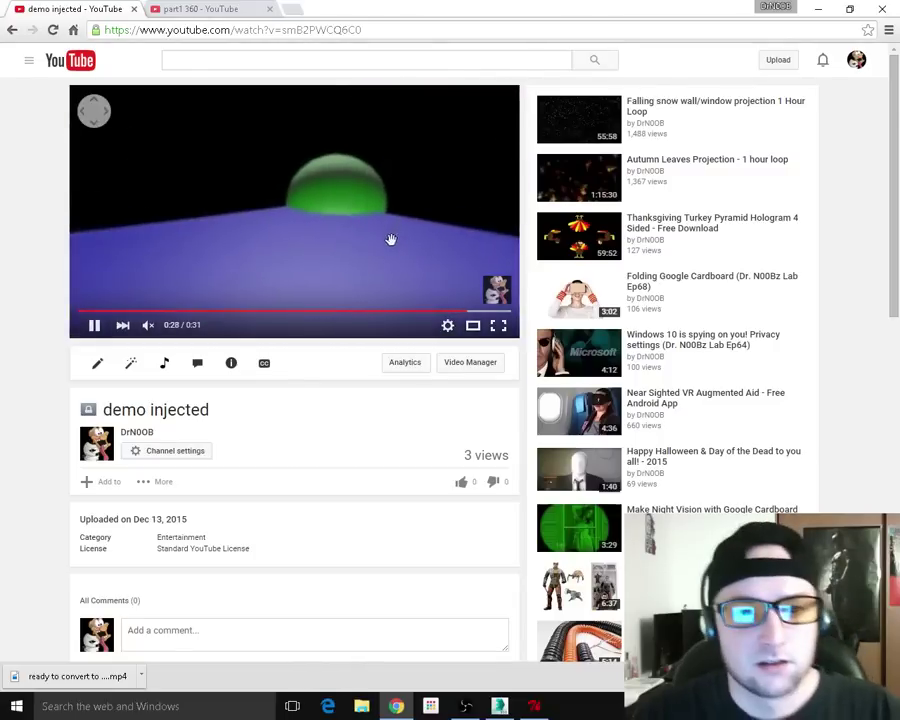
left_click(93, 325)
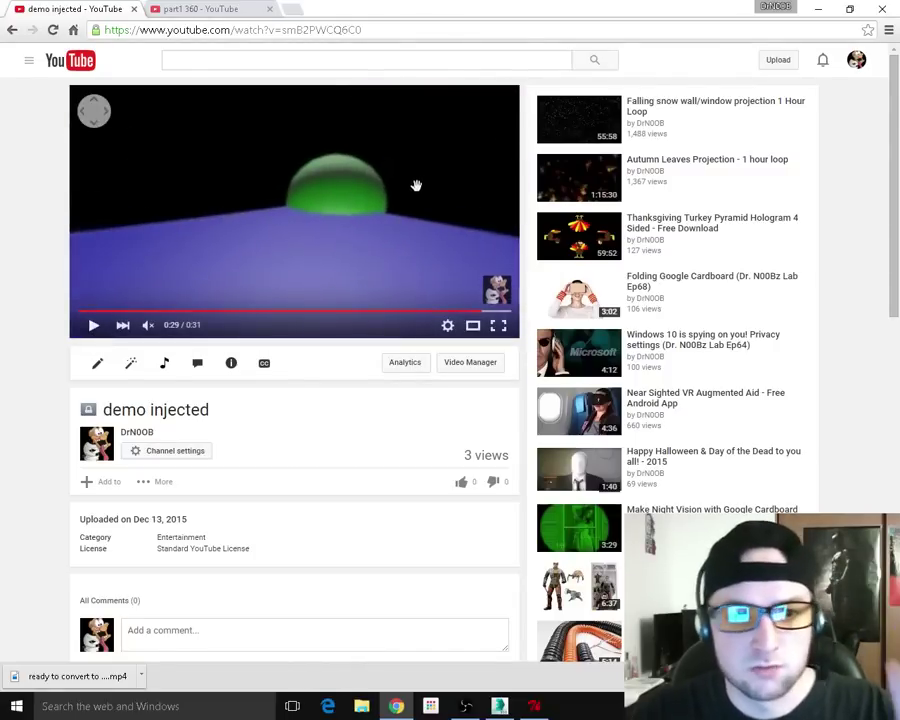
left_click_drag(392, 191, 441, 149)
left_click_drag(375, 195, 327, 193)
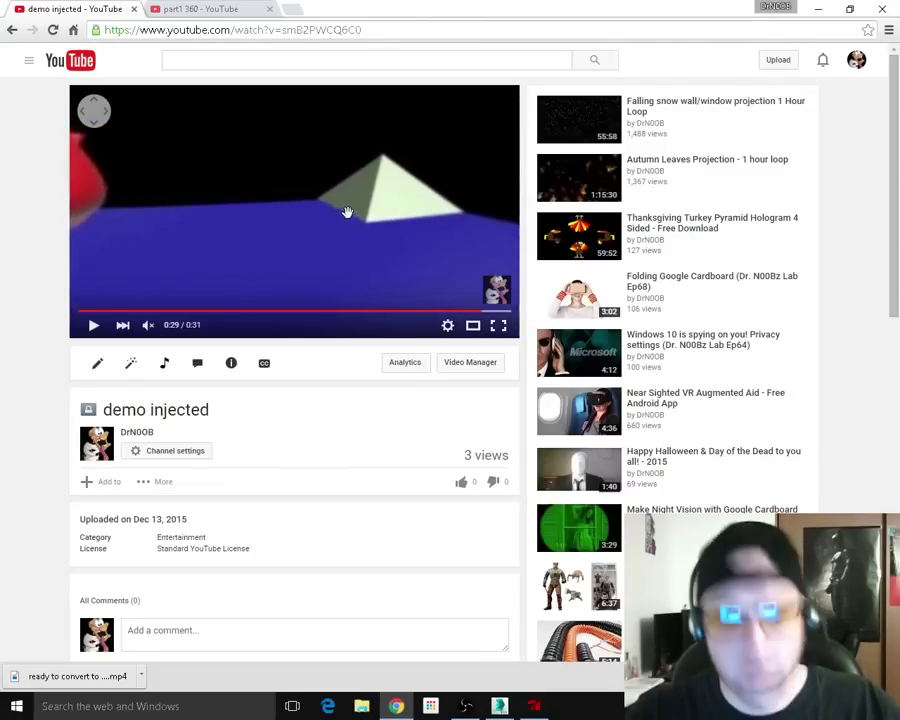
left_click_drag(347, 212, 297, 171)
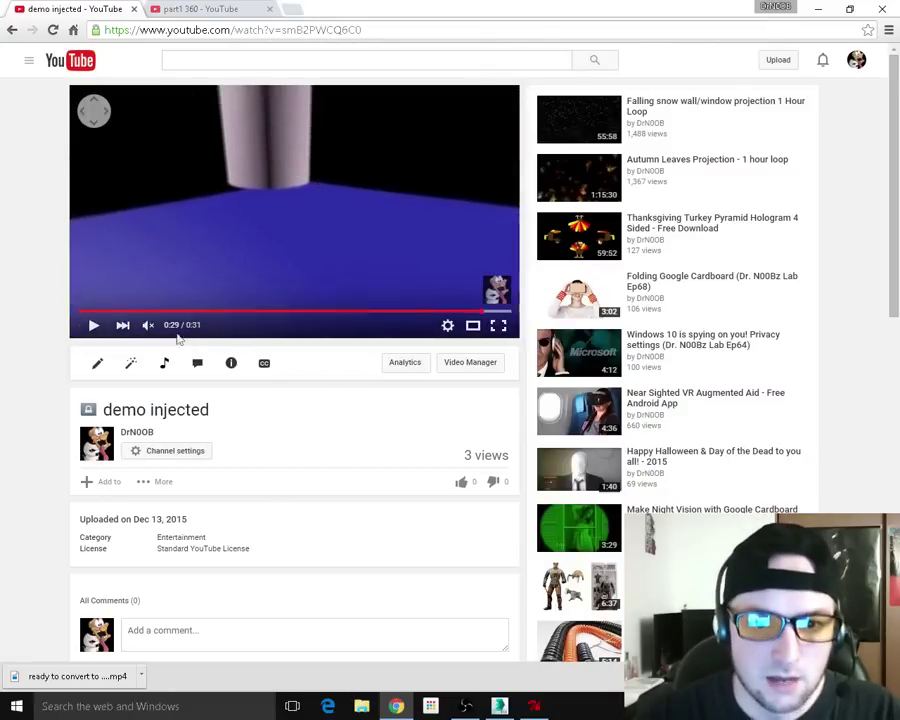
Reduce the Chrome window to uncover the Desktop and launch the 360 Video Metadata Tool again
double_click(476, 9)
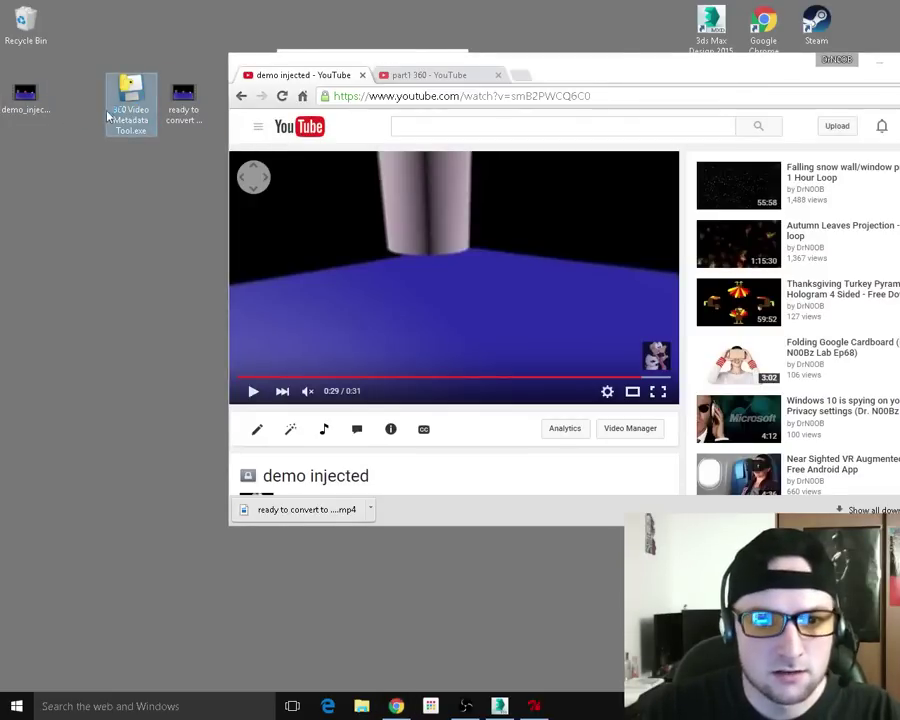
double_click(146, 117)
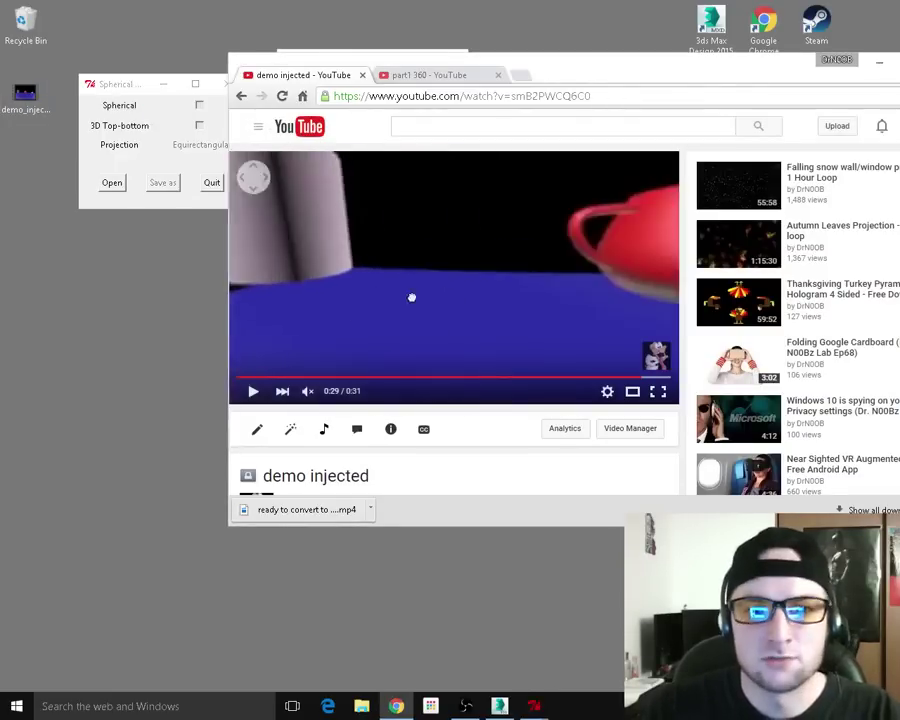